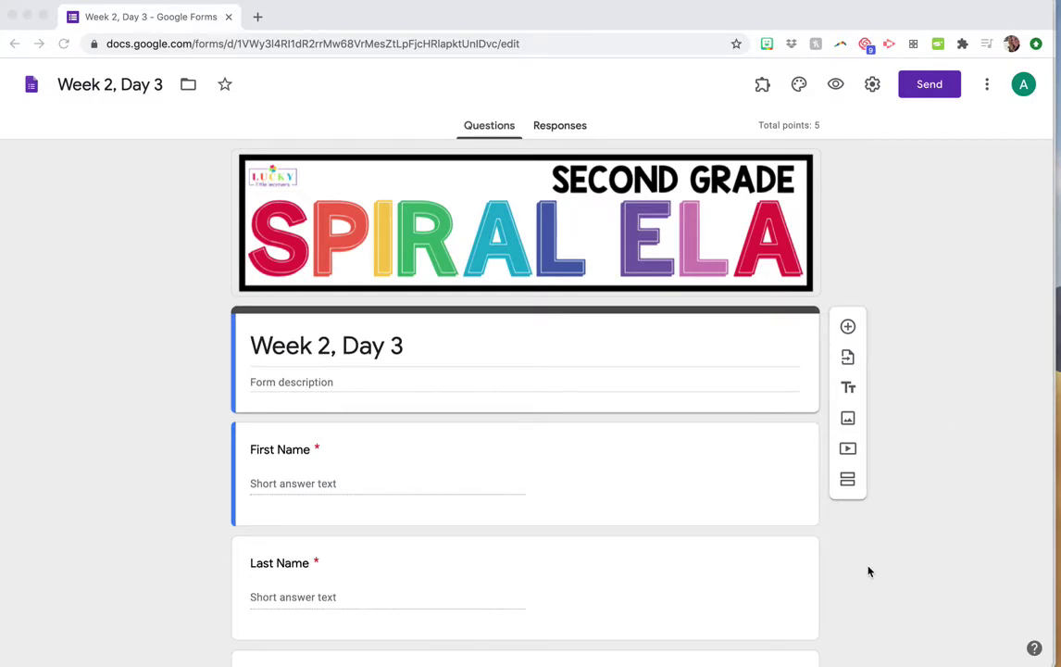
- Copy the form's shortened share link from the Send dialog's link option
{"action": "scroll", "coordinate": [756, 560], "scroll_direction": "down", "scroll_amount": 10}
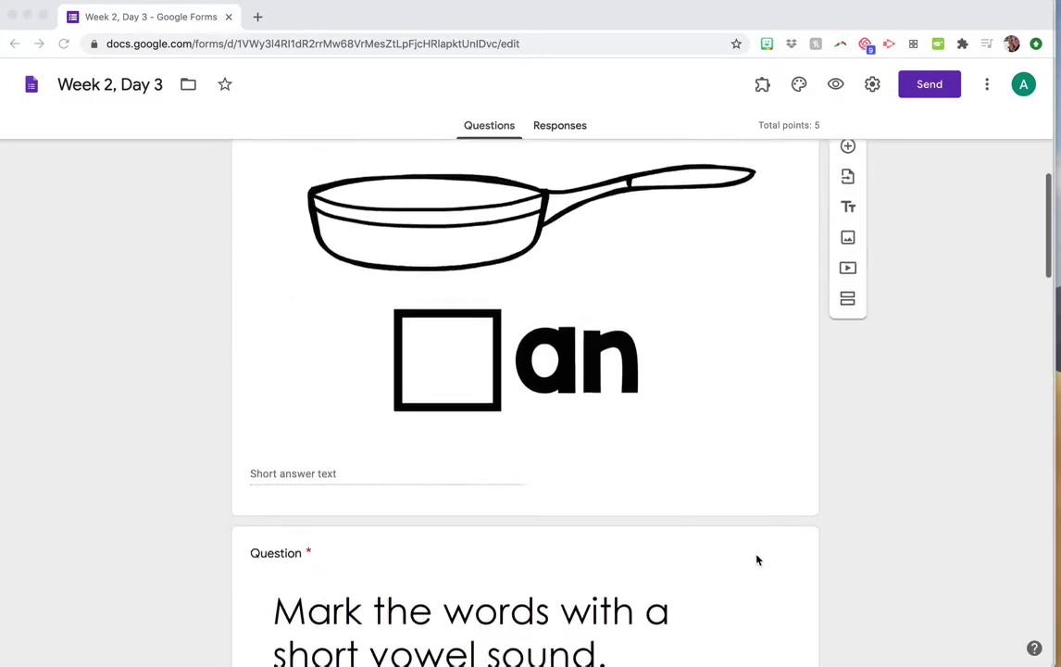
{"action": "scroll", "coordinate": [756, 559], "scroll_direction": "up", "scroll_amount": 10}
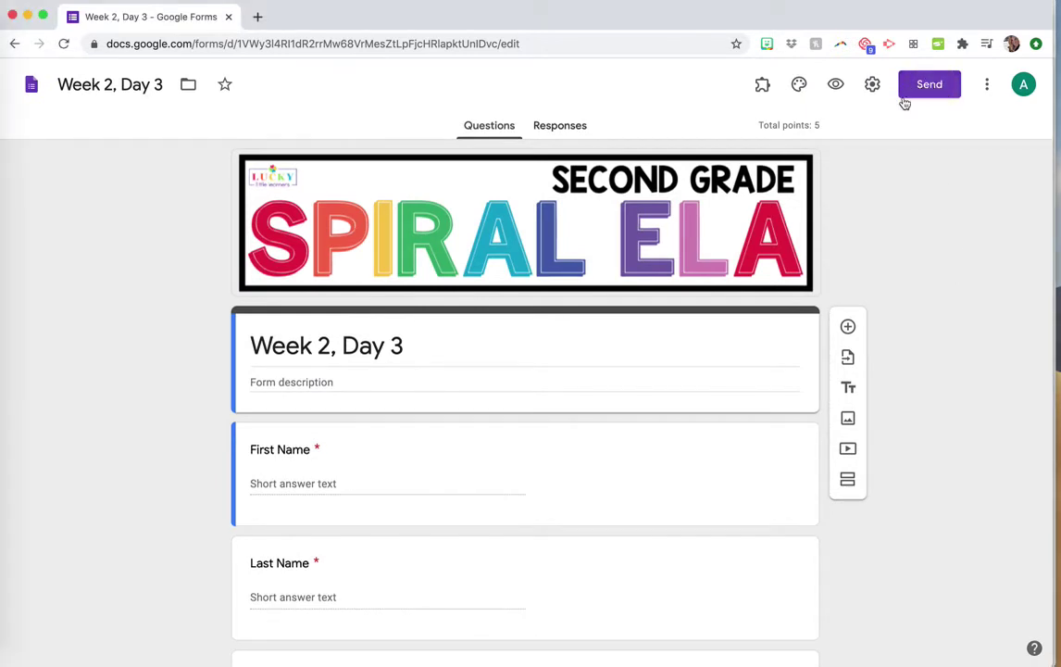
{"action": "left_click", "coordinate": [926, 84]}
{"action": "left_click", "coordinate": [926, 85]}
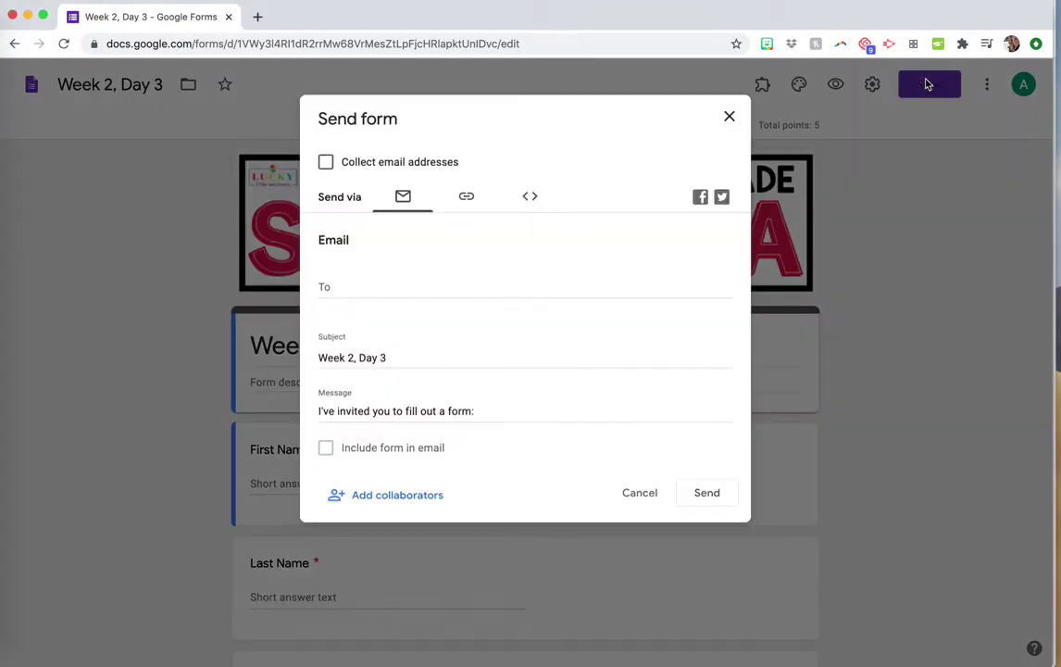
{"action": "left_click", "coordinate": [469, 199]}
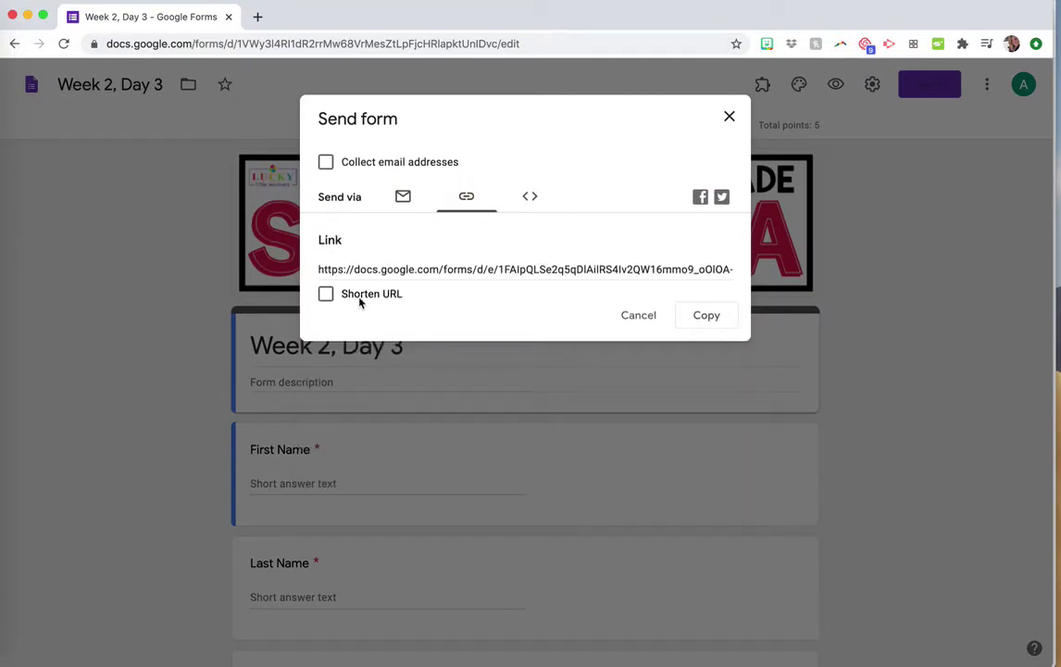
{"action": "left_click", "coordinate": [356, 301]}
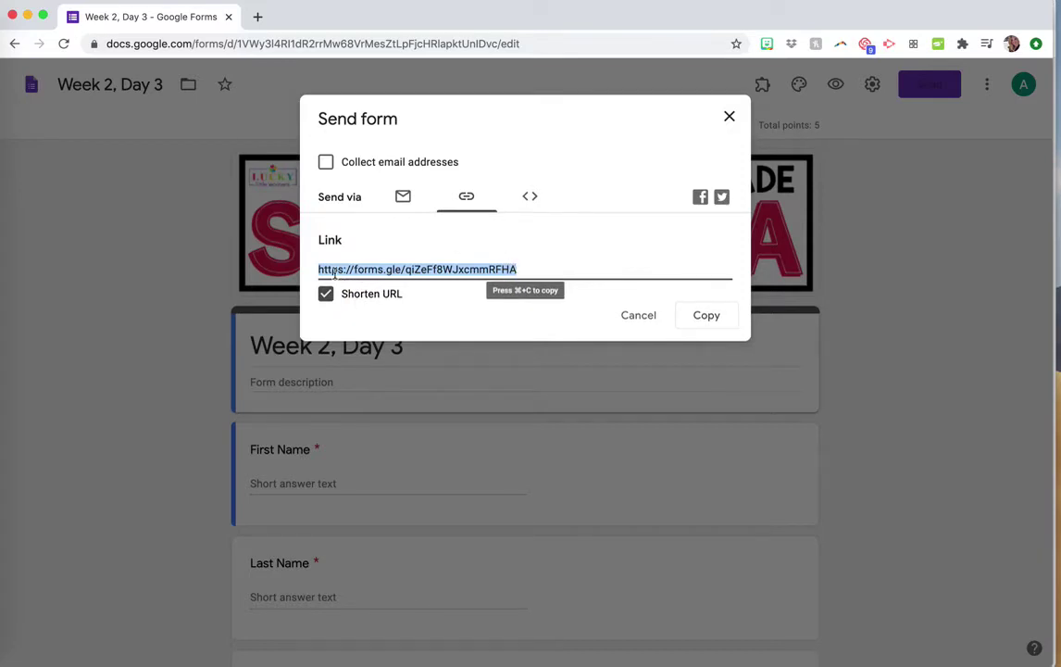
{"action": "left_click", "coordinate": [703, 315]}
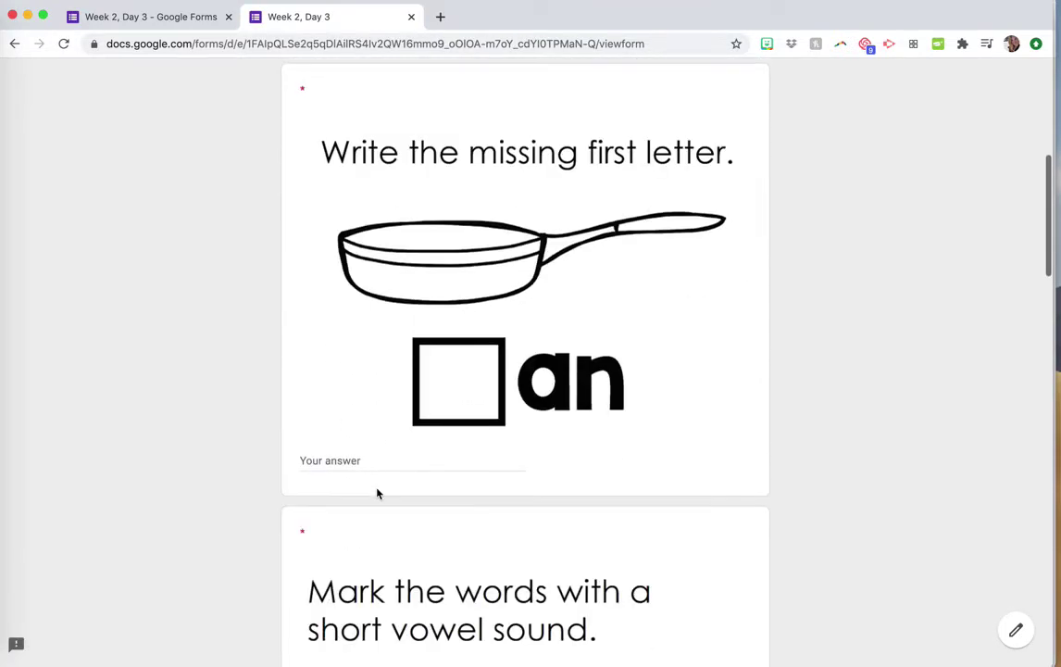
- Answer 'p' for the missing-letter pan question, mark can as short vowel, and choose School
{"action": "left_click", "coordinate": [362, 457]}
{"action": "type", "text": "p"}
{"action": "scroll", "coordinate": [336, 430], "scroll_direction": "down", "scroll_amount": 5}
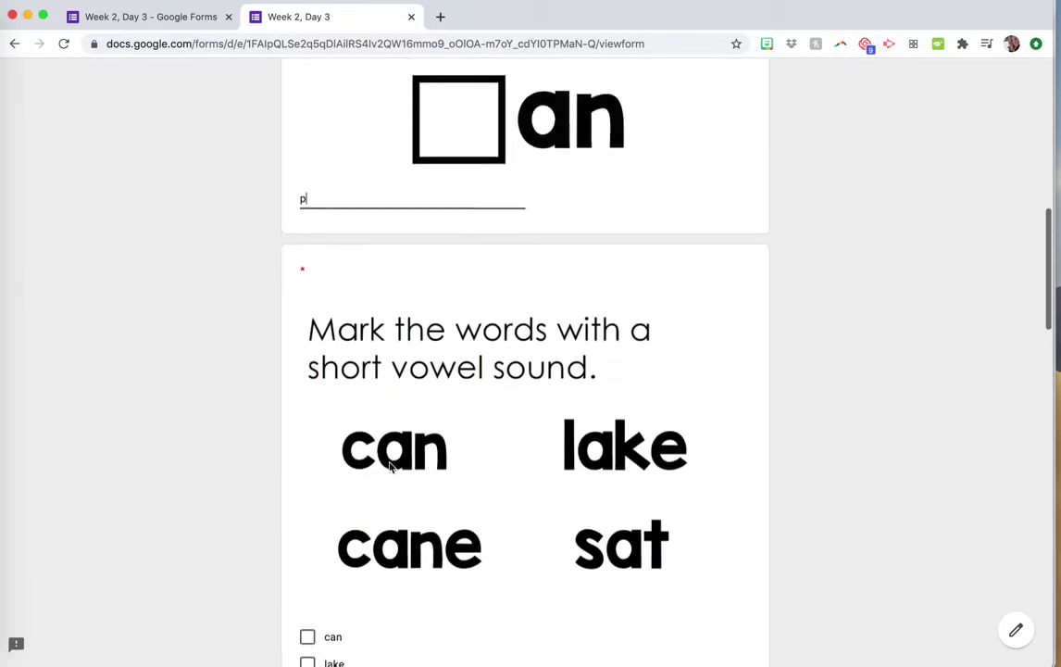
{"action": "left_click", "coordinate": [330, 450]}
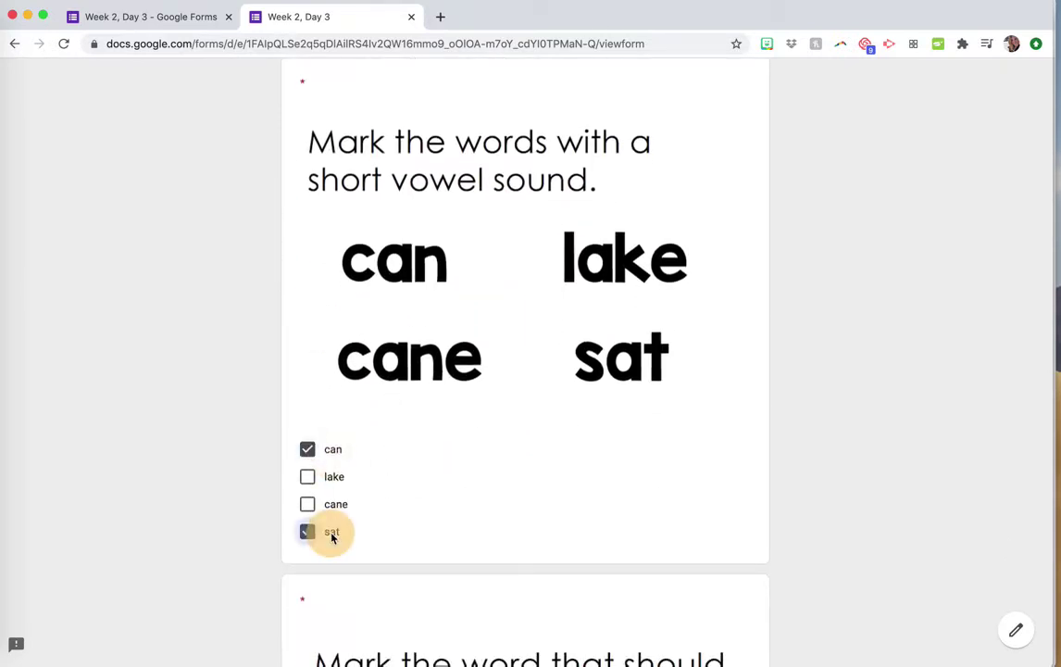
- Enter 'phone wheat cheap' for the digraph question, choose his, and submit the quiz
{"action": "scroll", "coordinate": [331, 537], "scroll_direction": "down", "scroll_amount": 6}
{"action": "left_click", "coordinate": [346, 339]}
{"action": "scroll", "coordinate": [390, 525], "scroll_direction": "down", "scroll_amount": 3}
{"action": "left_click", "coordinate": [390, 526]}
{"action": "type", "text": "phone"}
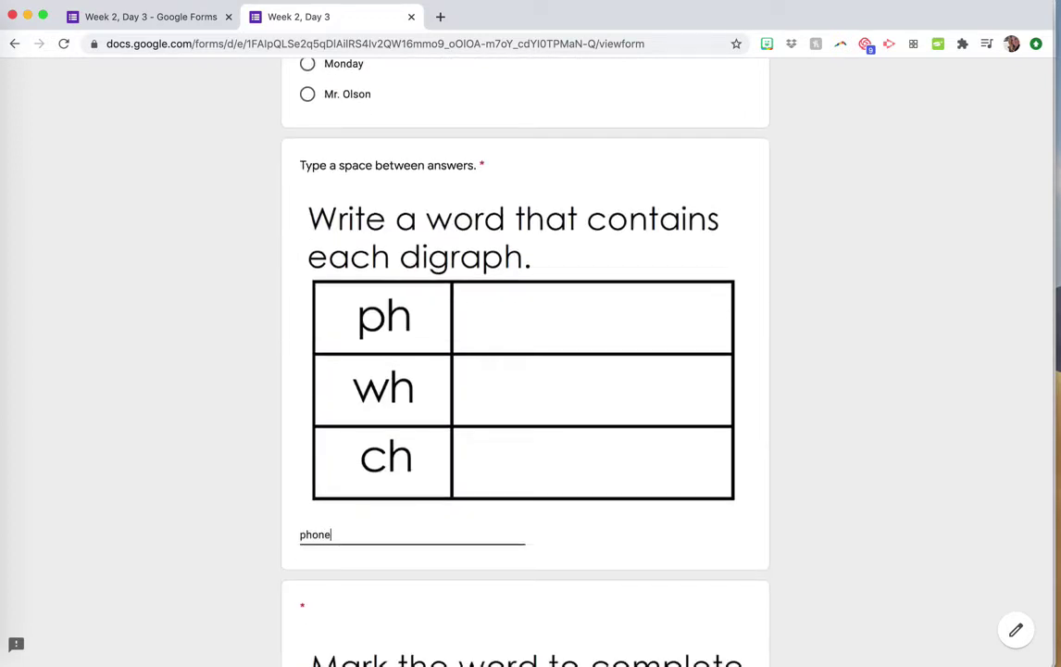
{"action": "type", "text": " wheat cheap"}
{"action": "scroll", "coordinate": [524, 371], "scroll_direction": "down", "scroll_amount": 5}
{"action": "scroll", "coordinate": [377, 450], "scroll_direction": "down", "scroll_amount": 3}
{"action": "left_click", "coordinate": [308, 456]}
{"action": "left_click", "coordinate": [316, 546]}
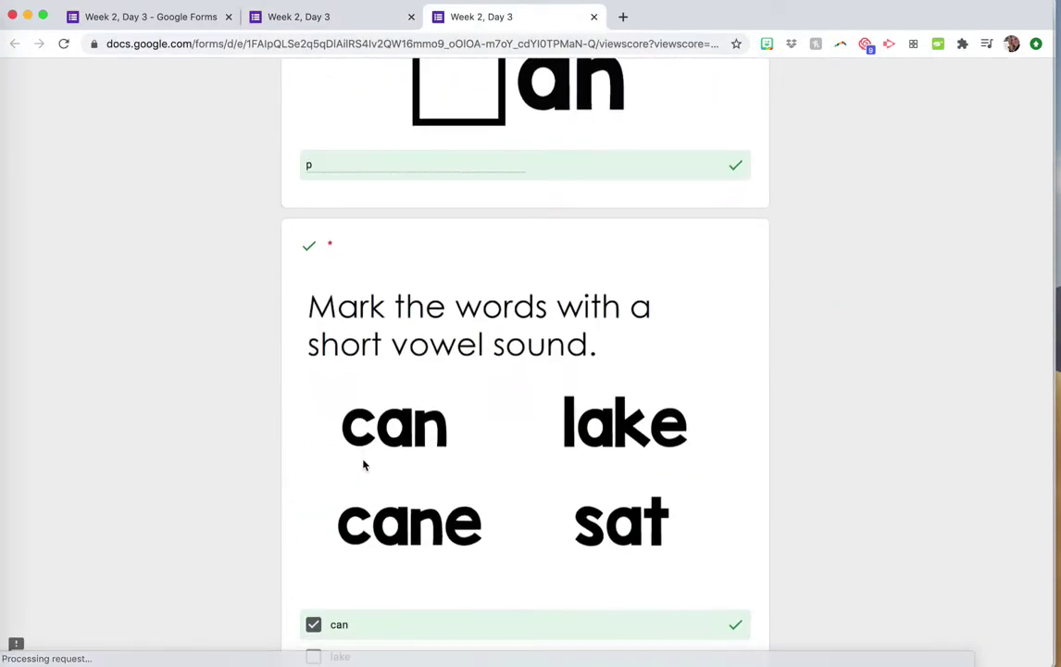
- Look through the scored answers, where the digraph answer is marked wrong, then return to the first tab
{"action": "scroll", "coordinate": [362, 465], "scroll_direction": "down", "scroll_amount": 8}
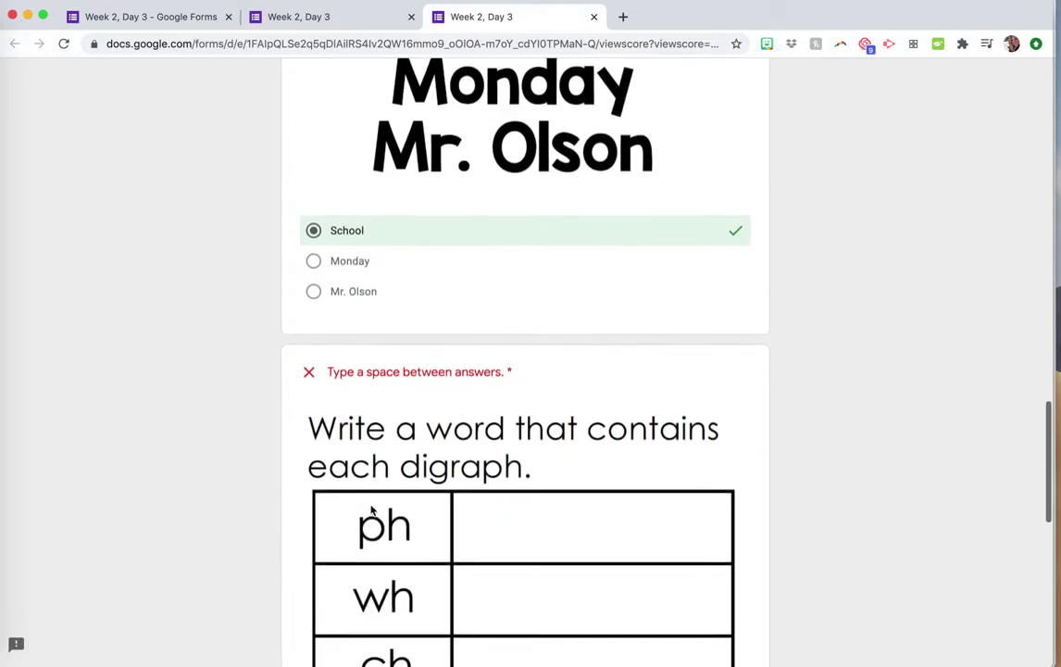
{"action": "scroll", "coordinate": [370, 509], "scroll_direction": "down", "scroll_amount": 4}
{"action": "scroll", "coordinate": [379, 500], "scroll_direction": "up", "scroll_amount": 2}
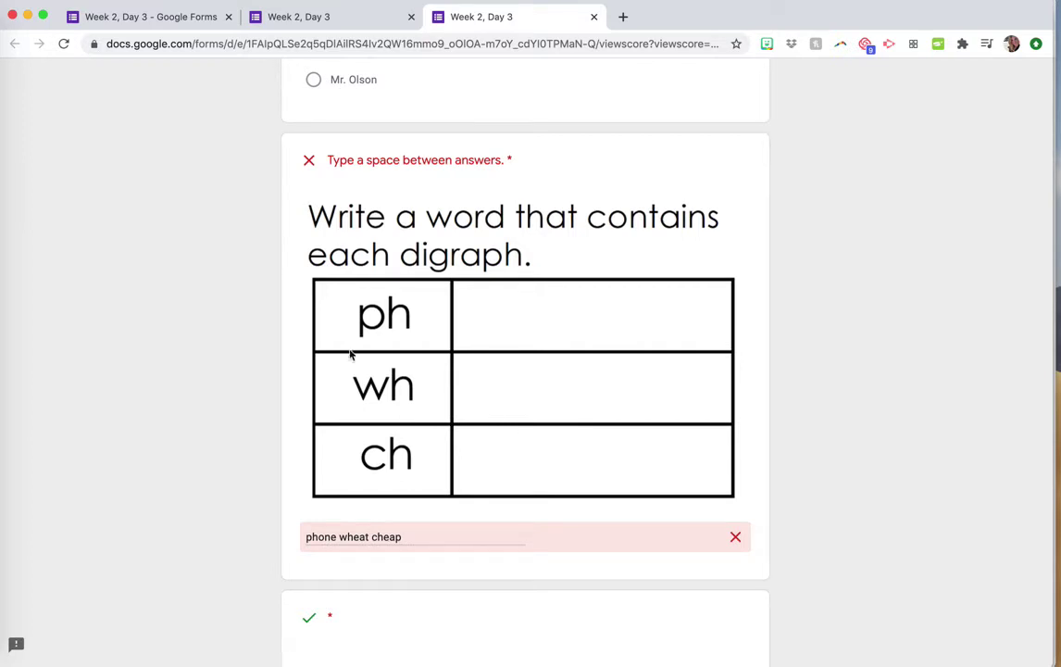
{"action": "scroll", "coordinate": [260, 456], "scroll_direction": "down", "scroll_amount": 1}
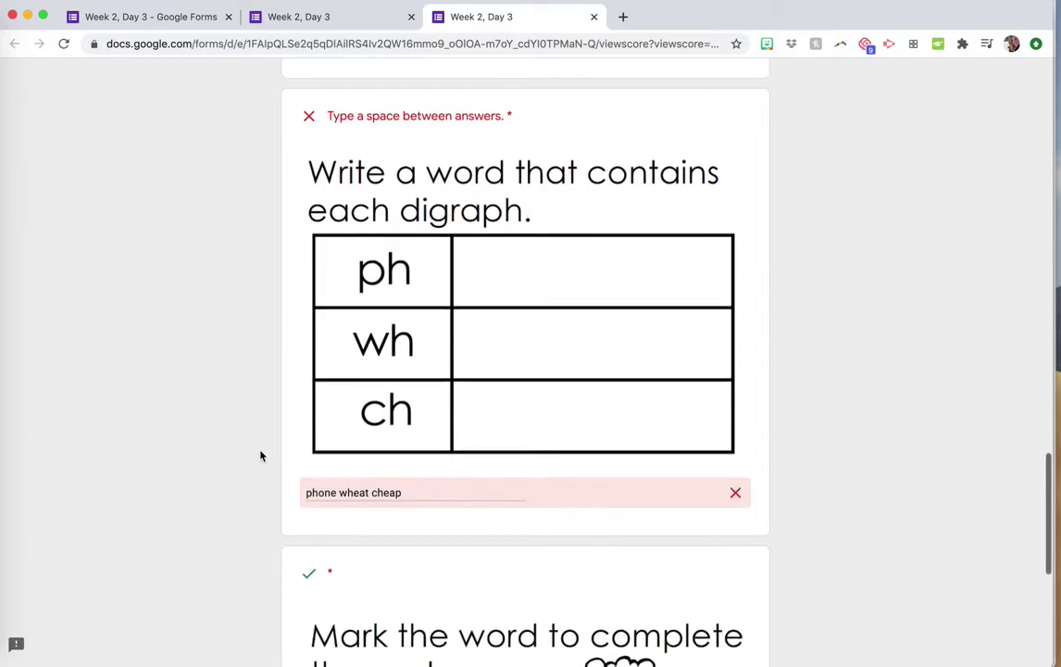
{"action": "scroll", "coordinate": [260, 455], "scroll_direction": "down", "scroll_amount": 2}
{"action": "scroll", "coordinate": [261, 455], "scroll_direction": "down", "scroll_amount": 5}
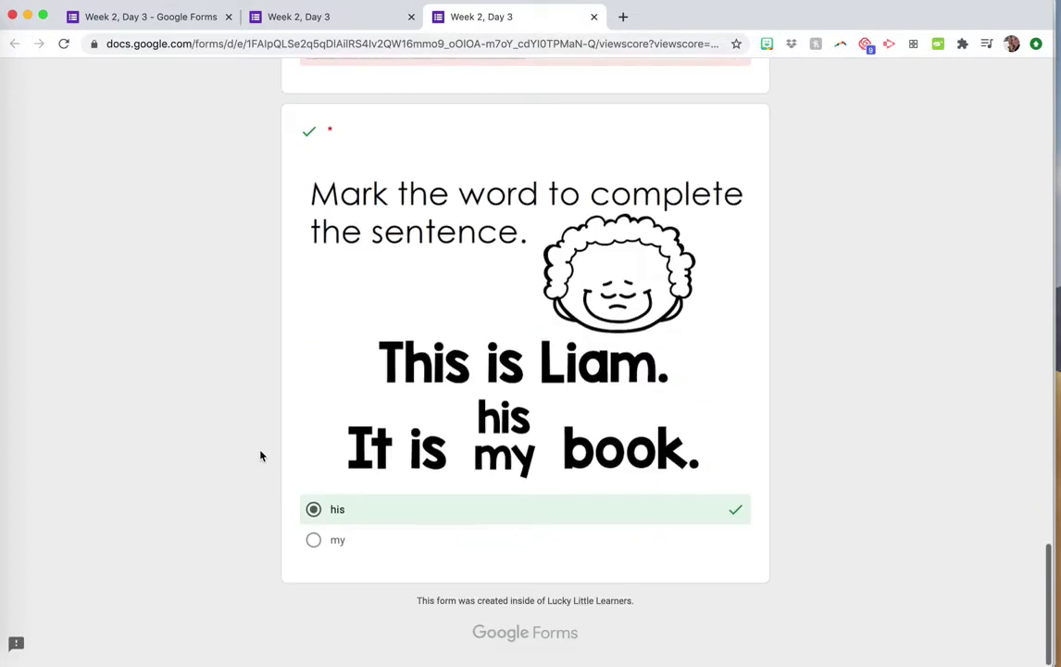
{"action": "left_click", "coordinate": [279, 19]}
- Close the share dialog and look through the Responses summary: 1 response averaging 4 / 5 points
{"action": "left_click", "coordinate": [166, 16]}
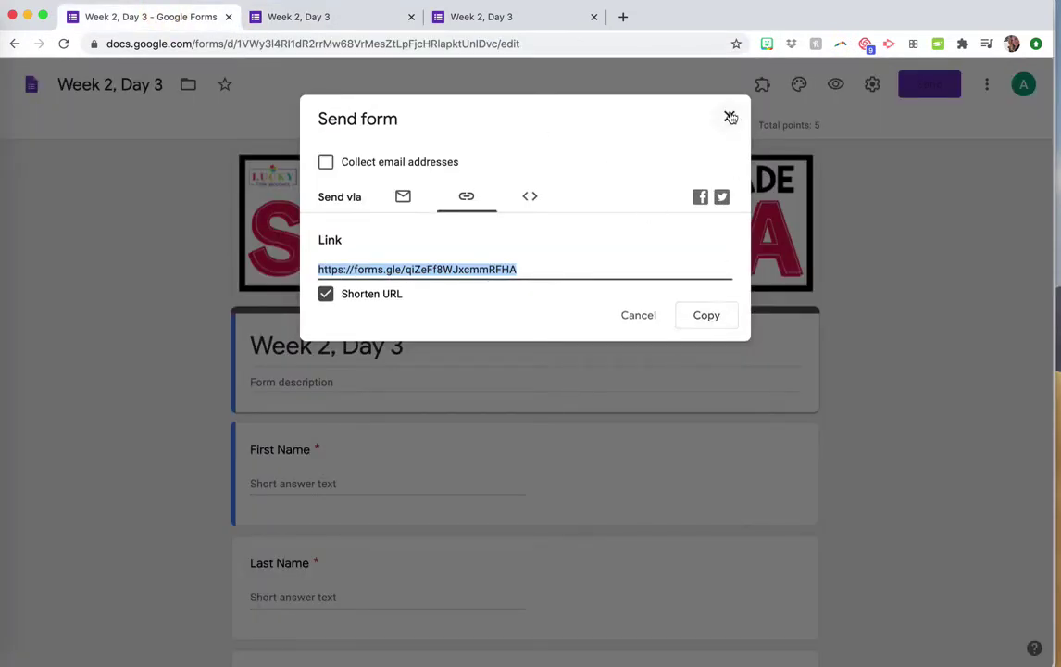
{"action": "left_click", "coordinate": [730, 117]}
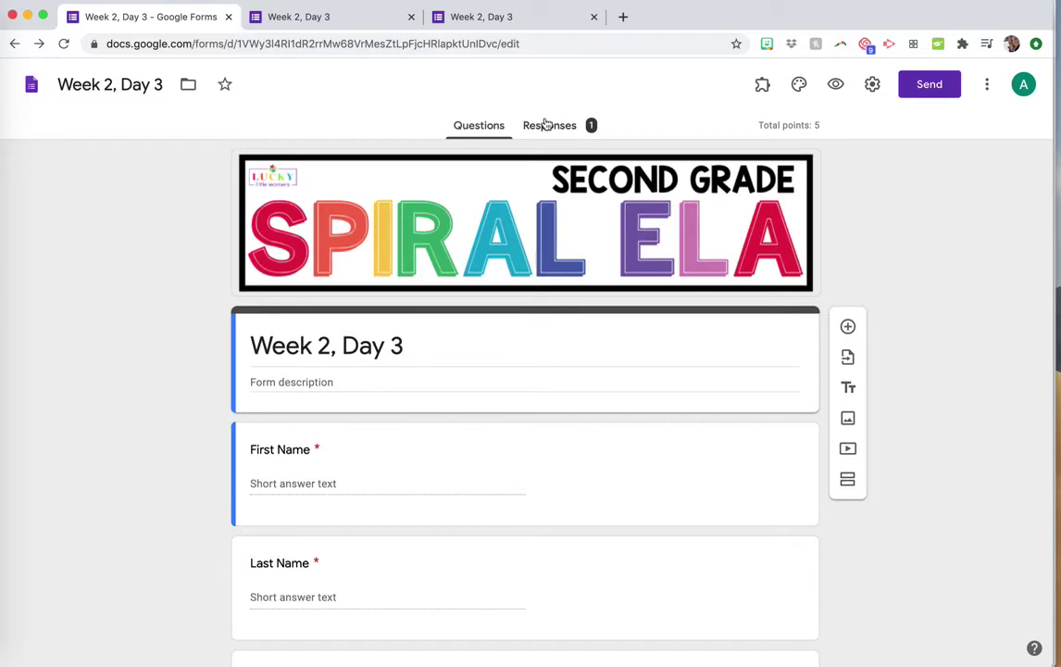
{"action": "left_click", "coordinate": [545, 124]}
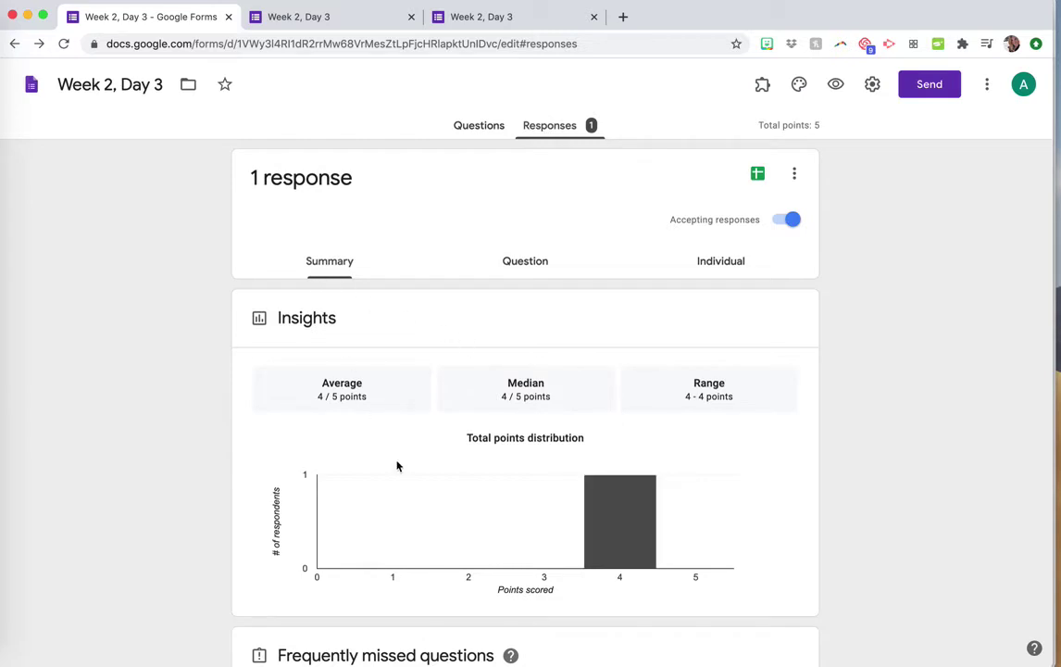
{"action": "scroll", "coordinate": [396, 465], "scroll_direction": "down", "scroll_amount": 5}
{"action": "scroll", "coordinate": [397, 465], "scroll_direction": "down", "scroll_amount": 12}
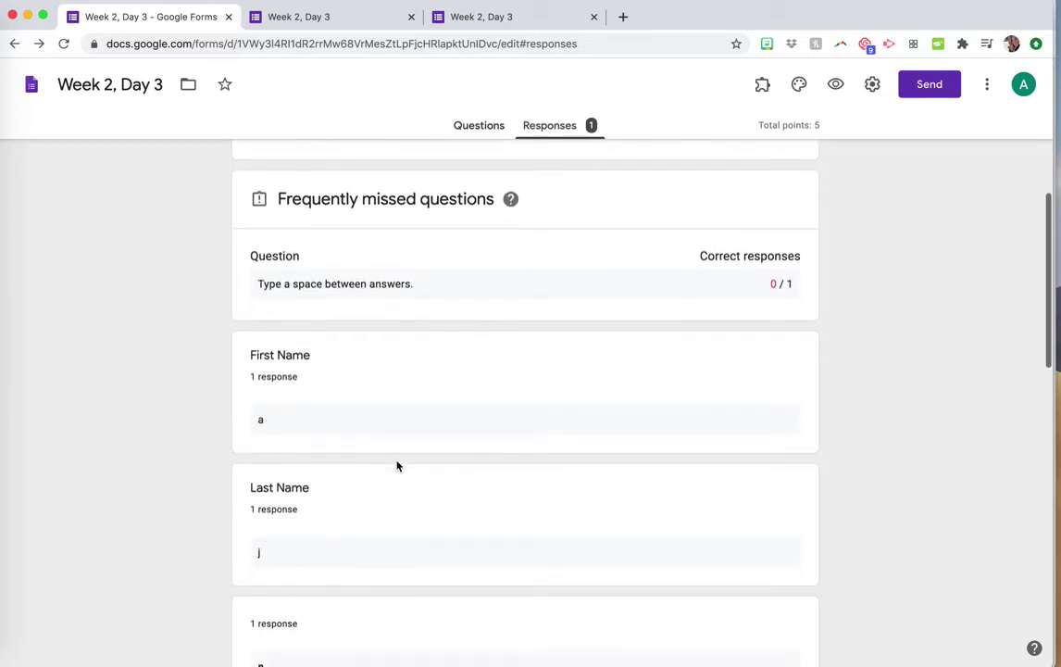
{"action": "scroll", "coordinate": [396, 465], "scroll_direction": "down", "scroll_amount": 14}
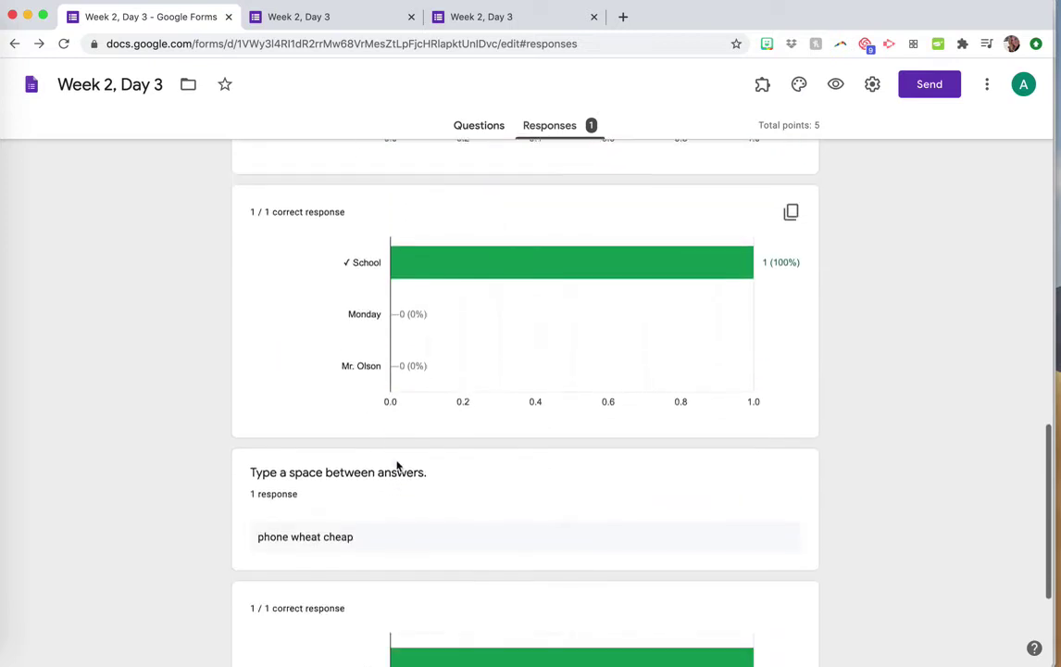
{"action": "scroll", "coordinate": [396, 464], "scroll_direction": "up", "scroll_amount": 20}
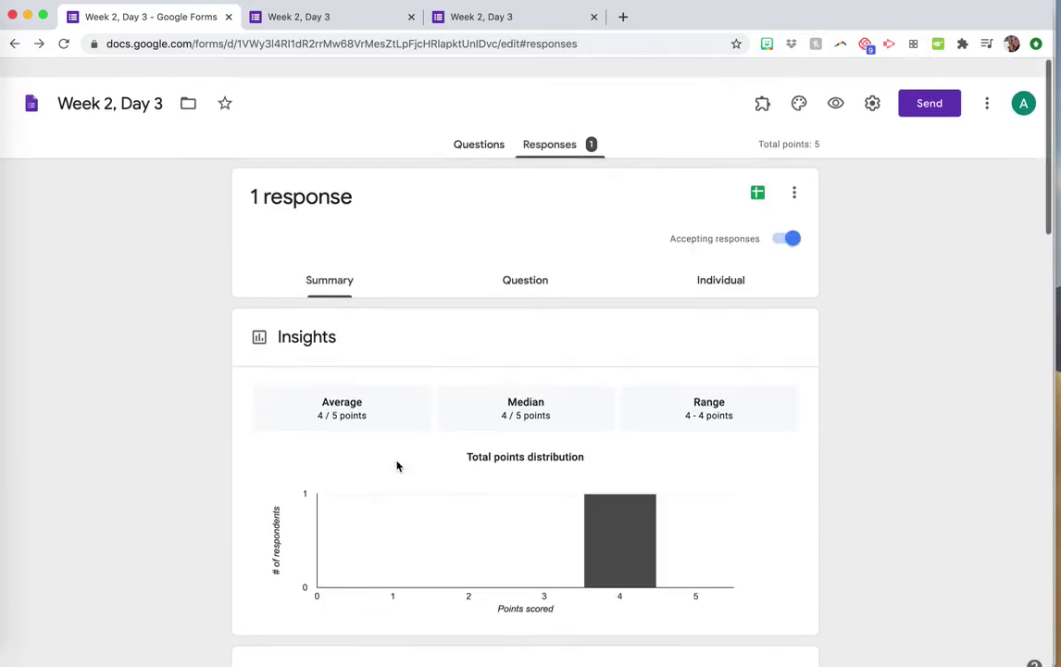
- Step through per-question responses to the digraph question 6 and open its ungraded Response 1
{"action": "left_click", "coordinate": [512, 271]}
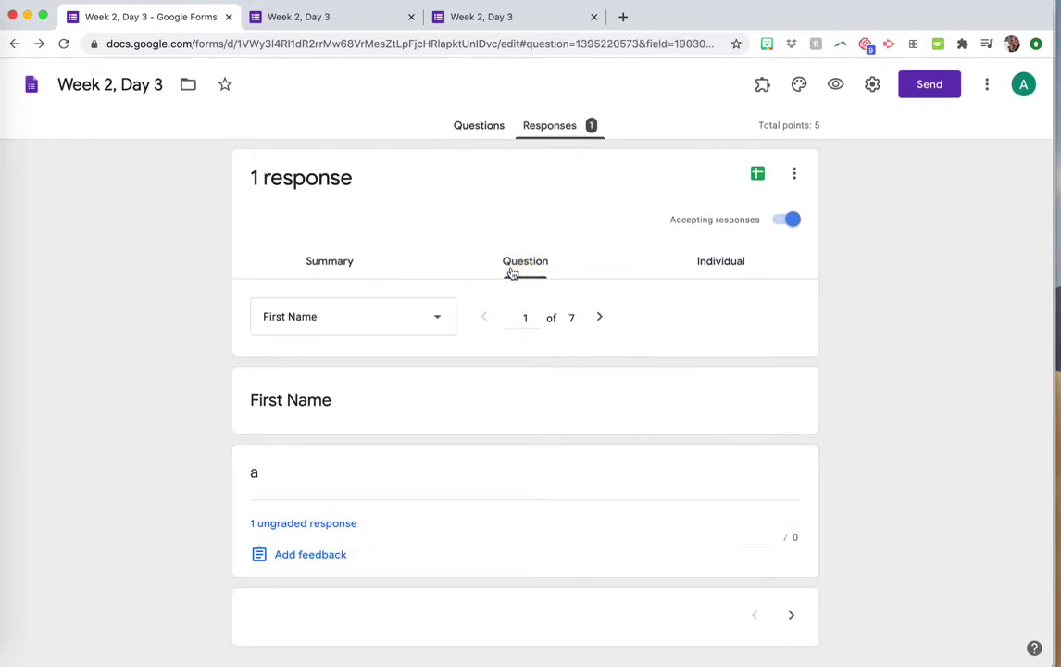
{"action": "scroll", "coordinate": [520, 442], "scroll_direction": "down", "scroll_amount": 1}
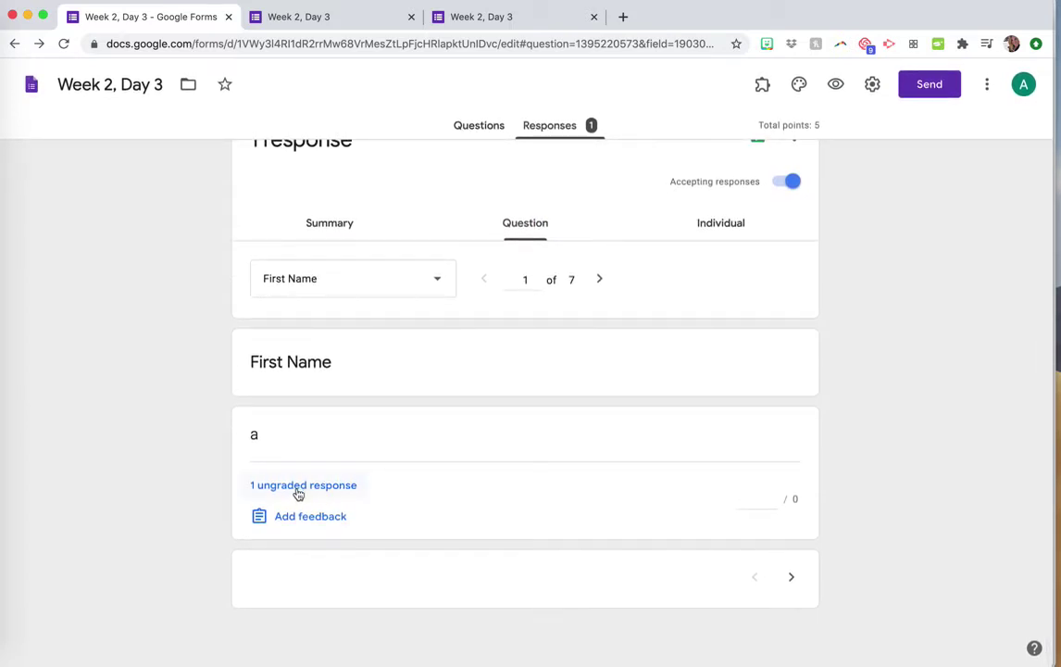
{"action": "left_click", "coordinate": [601, 279]}
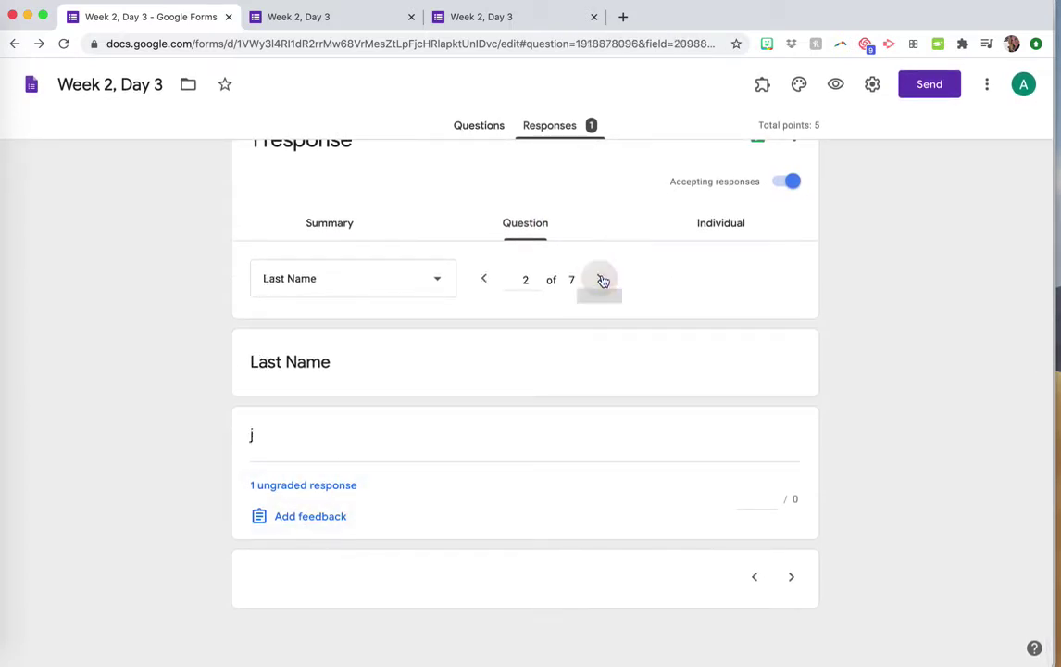
{"action": "left_click", "coordinate": [602, 279]}
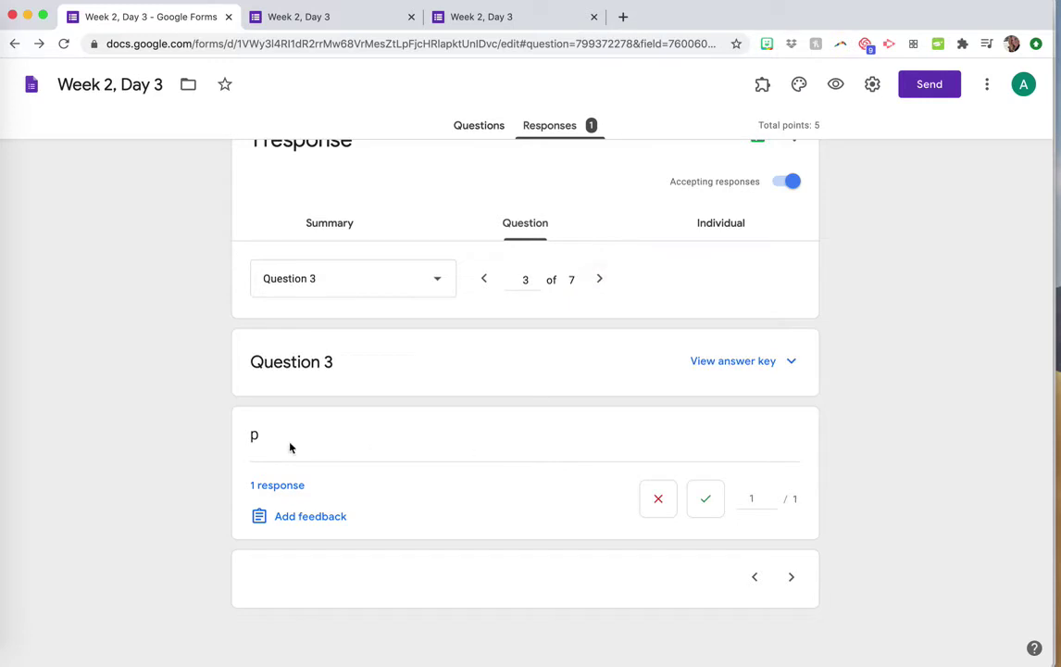
{"action": "left_click", "coordinate": [599, 278]}
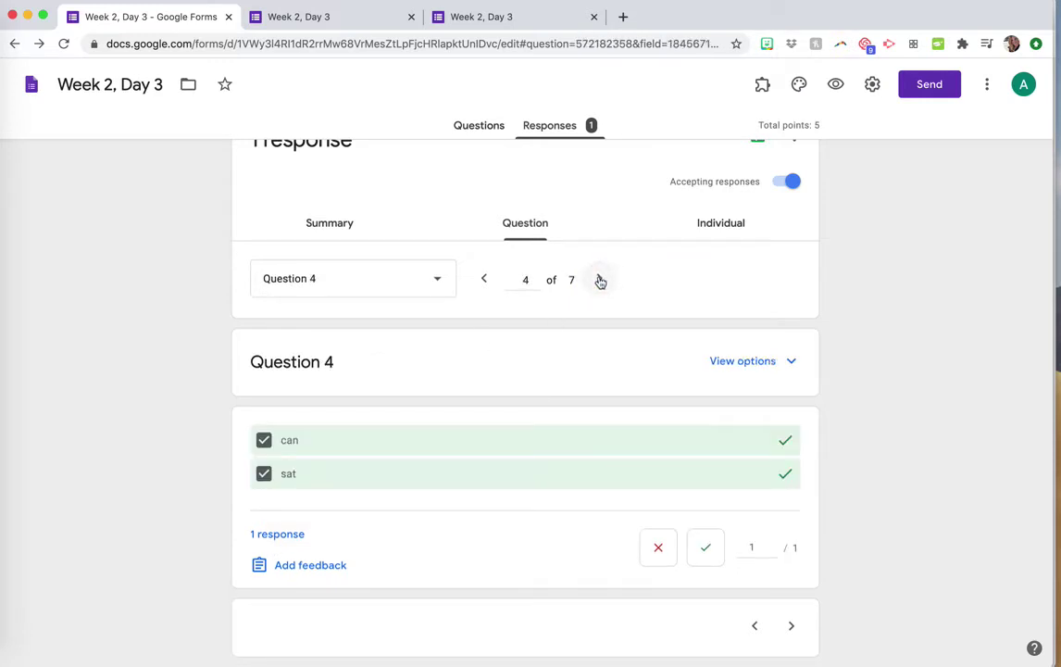
{"action": "left_click", "coordinate": [600, 279]}
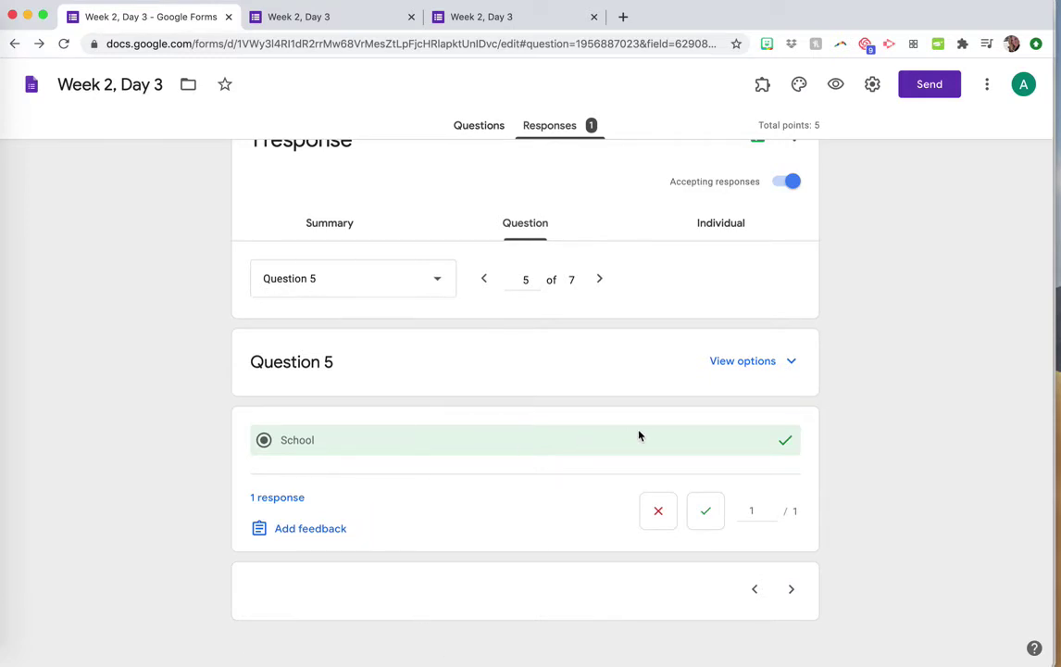
{"action": "left_click", "coordinate": [599, 280]}
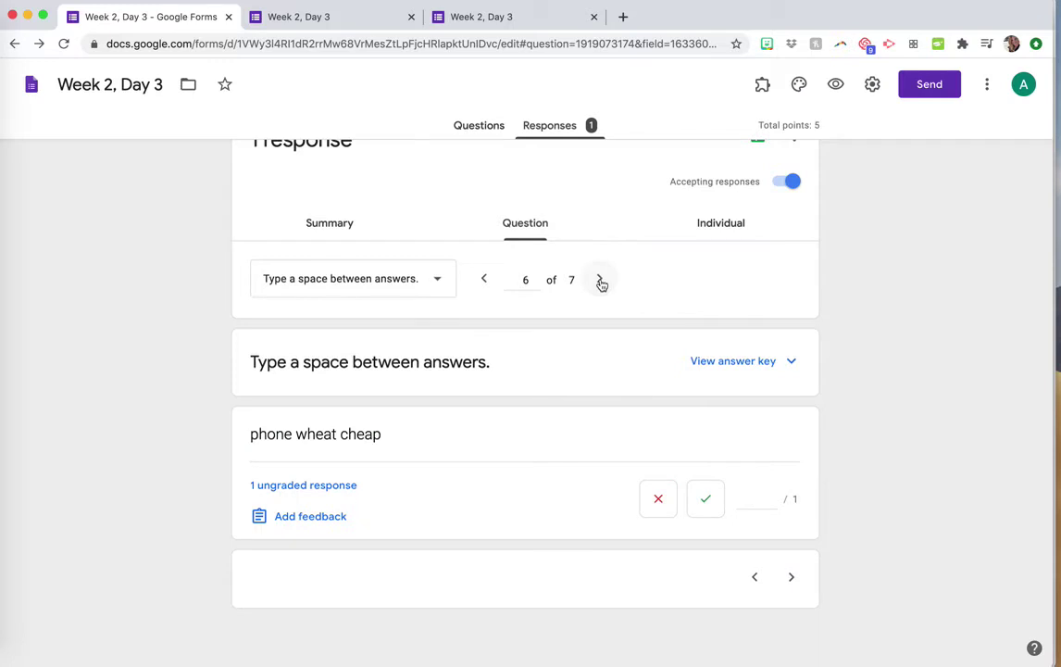
{"action": "left_click", "coordinate": [292, 490]}
{"action": "left_click", "coordinate": [289, 525]}
- Add 'Great job!' as individual feedback on the digraph answer
{"action": "scroll", "coordinate": [353, 539], "scroll_direction": "down", "scroll_amount": 1}
{"action": "scroll", "coordinate": [354, 539], "scroll_direction": "down", "scroll_amount": 15}
{"action": "scroll", "coordinate": [353, 538], "scroll_direction": "down", "scroll_amount": 15}
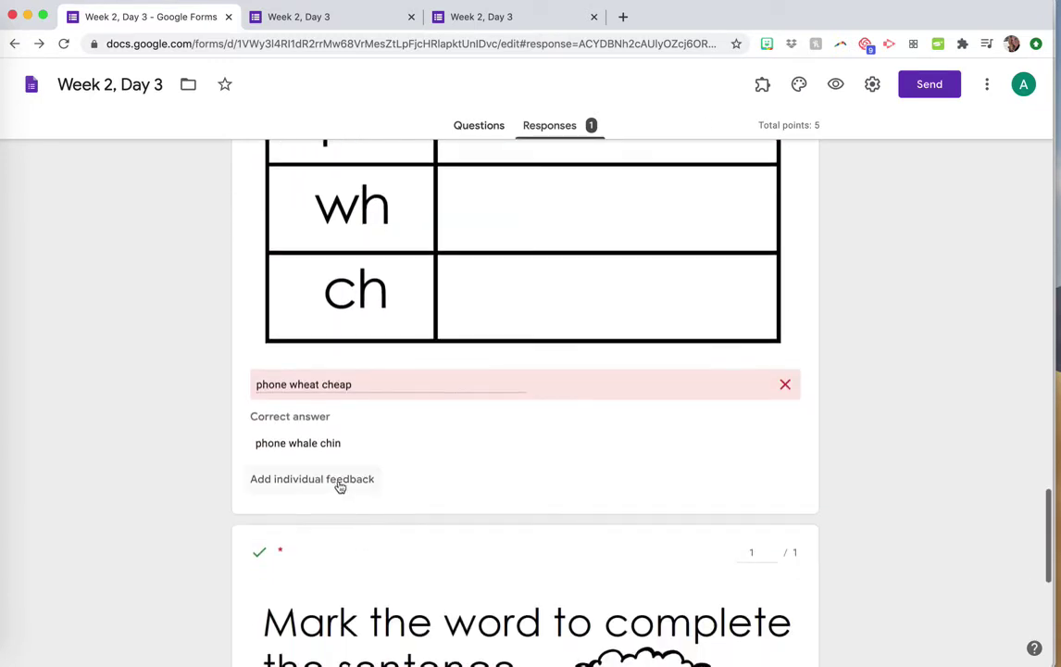
{"action": "left_click", "coordinate": [335, 479]}
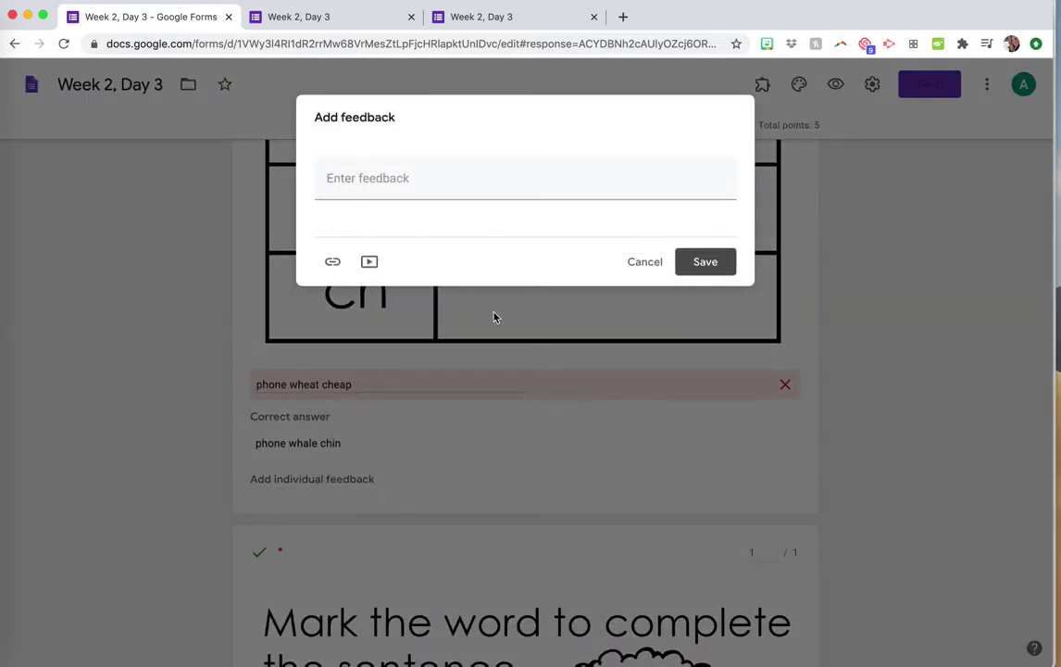
{"action": "left_click", "coordinate": [434, 168]}
{"action": "type", "text": "Great job!"}
{"action": "left_click", "coordinate": [699, 264]}
- Award the digraph answer 1 point and save the pending grading edits
{"action": "scroll", "coordinate": [648, 446], "scroll_direction": "down", "scroll_amount": 1}
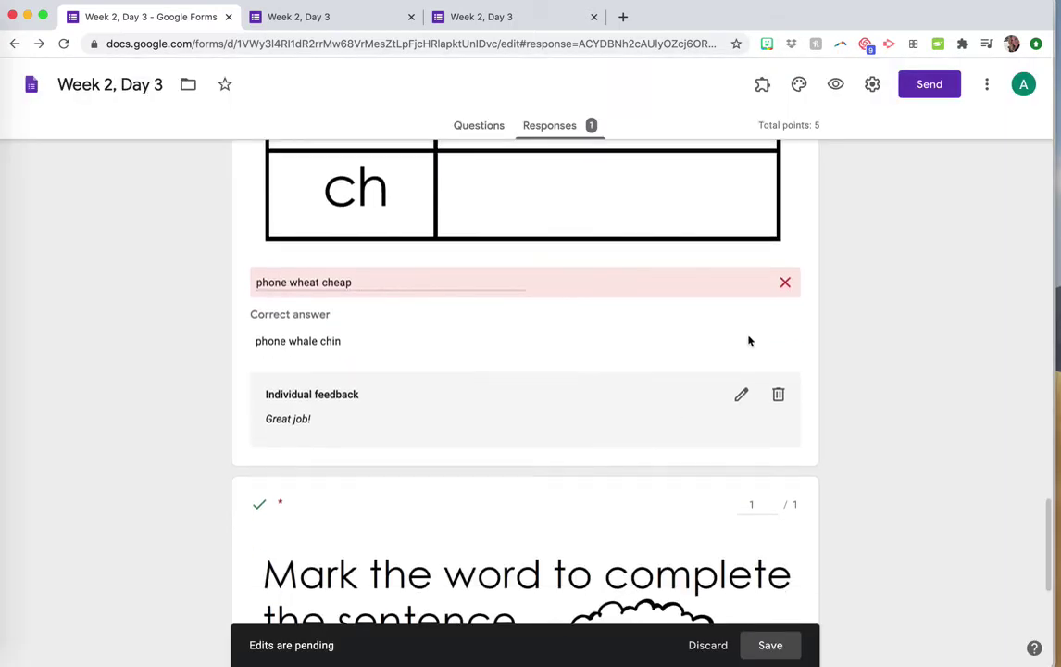
{"action": "scroll", "coordinate": [749, 338], "scroll_direction": "up", "scroll_amount": 5}
{"action": "left_click", "coordinate": [757, 289]}
{"action": "type", "text": "1"}
{"action": "scroll", "coordinate": [840, 388], "scroll_direction": "down", "scroll_amount": 2}
{"action": "scroll", "coordinate": [840, 388], "scroll_direction": "down", "scroll_amount": 2}
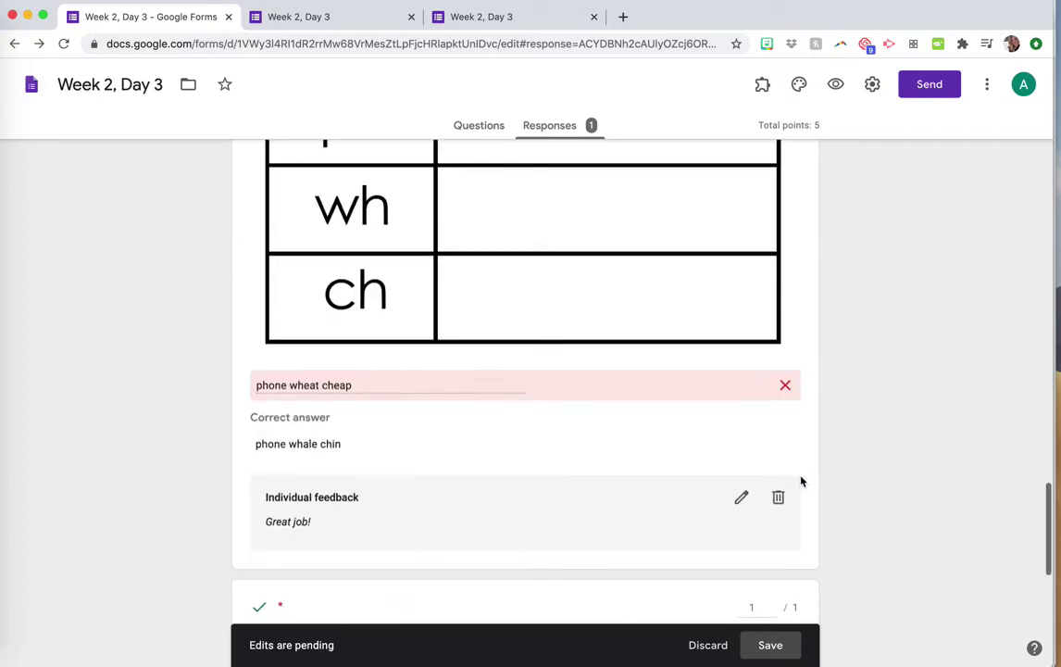
{"action": "scroll", "coordinate": [845, 446], "scroll_direction": "up", "scroll_amount": 3}
{"action": "scroll", "coordinate": [845, 450], "scroll_direction": "down", "scroll_amount": 5}
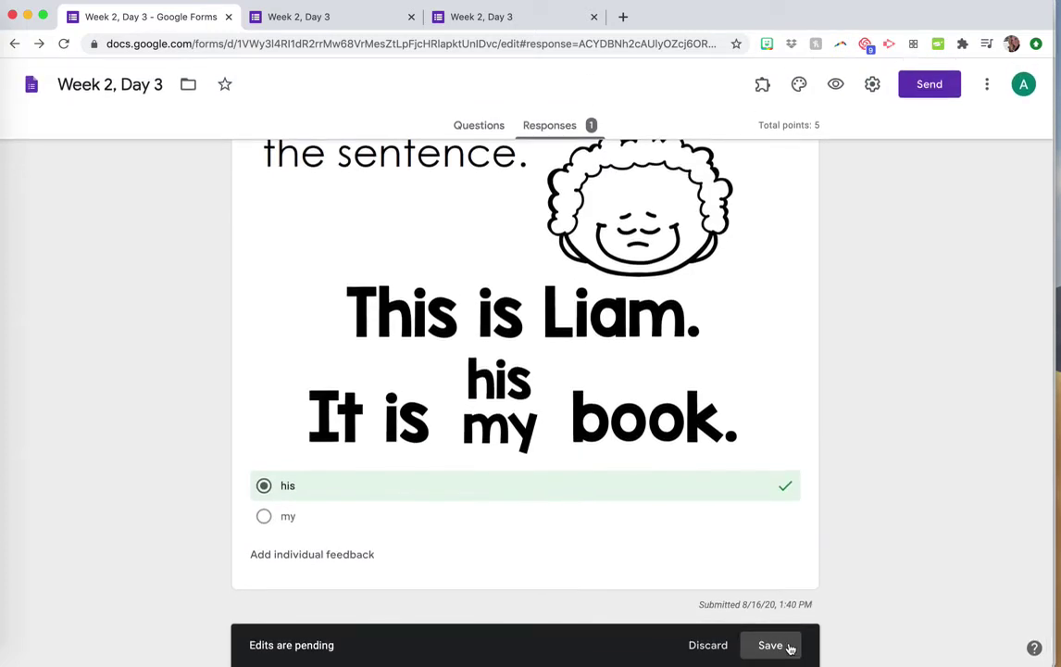
{"action": "left_click", "coordinate": [770, 645]}
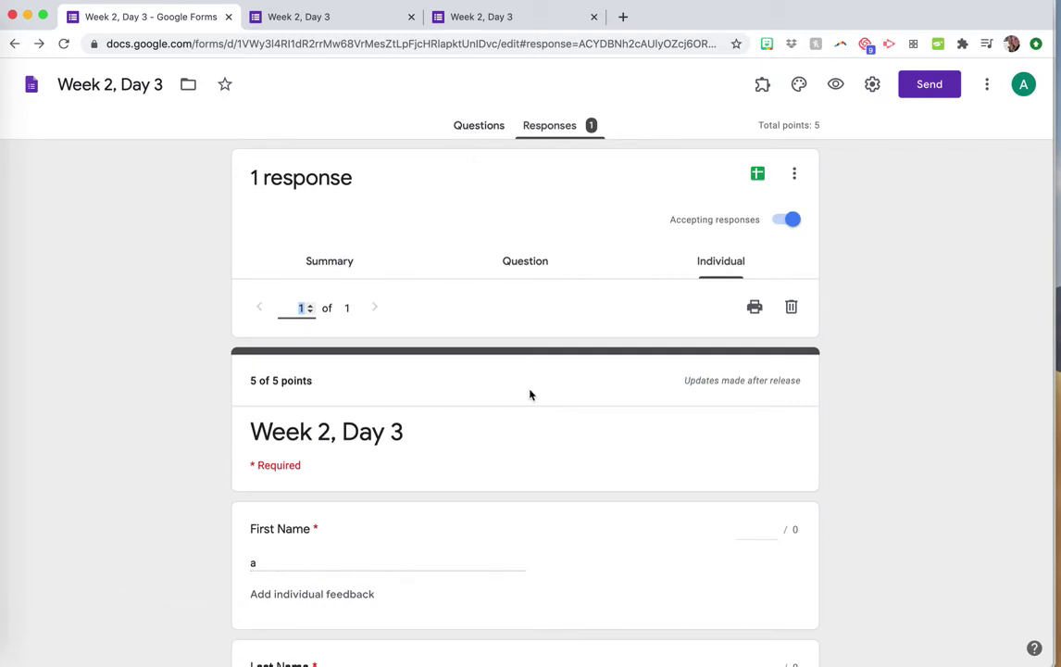
- Mark 'phone wheat cheap' correct for question 6, stay on the page, and save the grade
{"action": "left_click", "coordinate": [522, 263]}
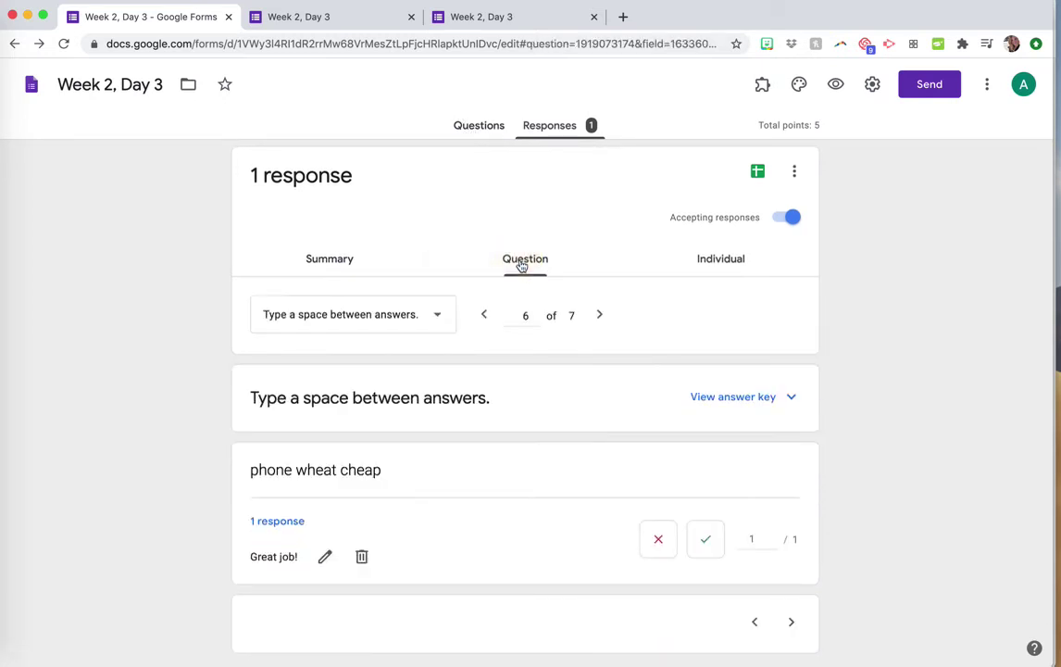
{"action": "scroll", "coordinate": [474, 433], "scroll_direction": "down", "scroll_amount": 1}
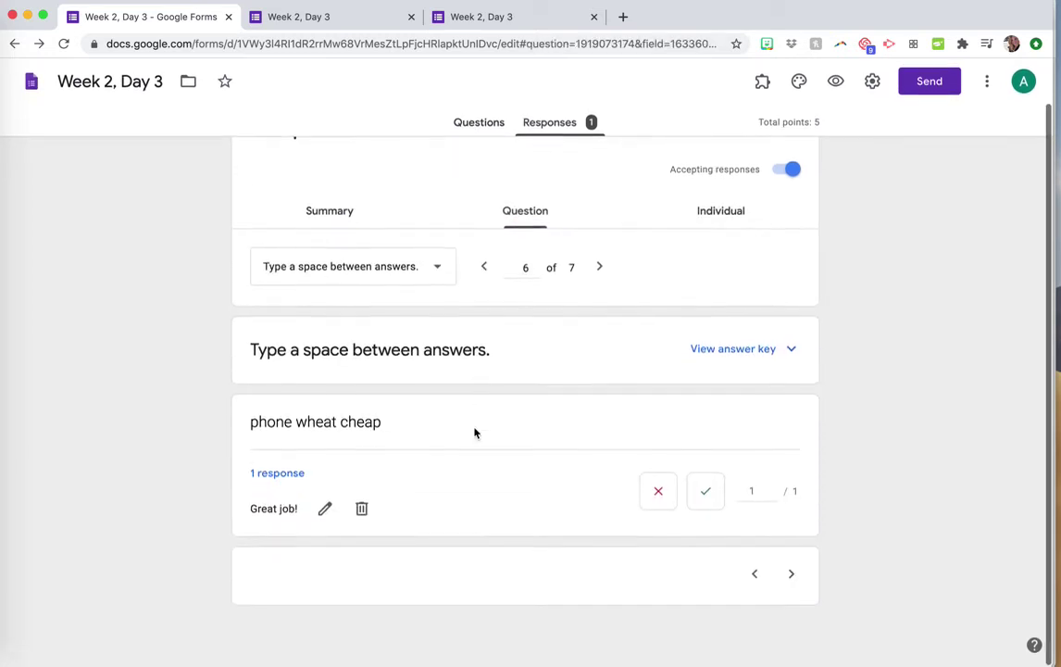
{"action": "left_click", "coordinate": [282, 474]}
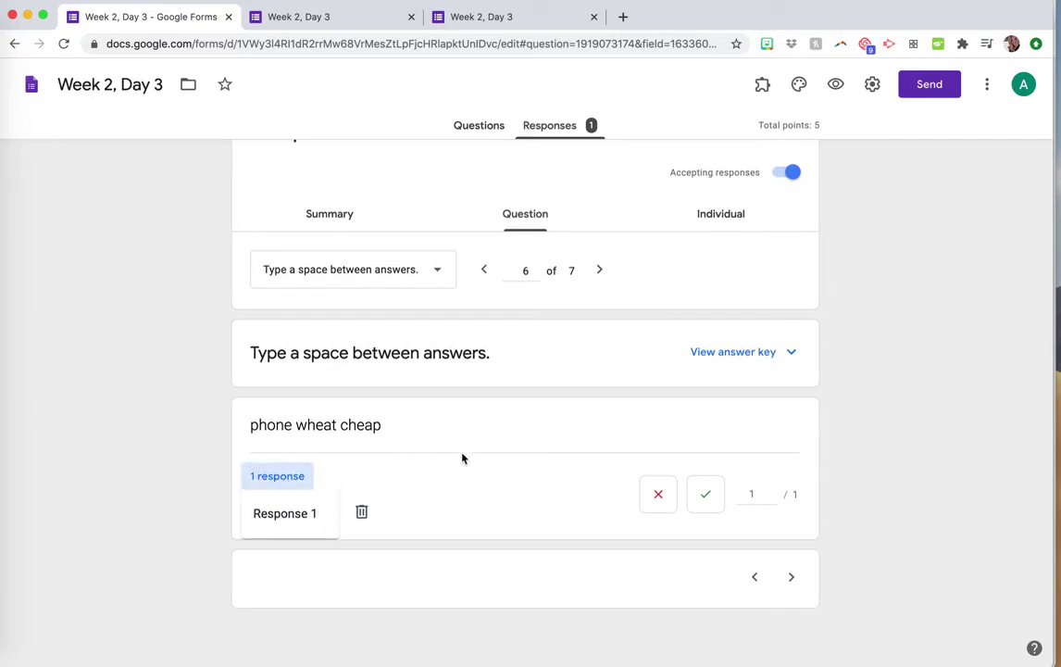
{"action": "left_click", "coordinate": [483, 462]}
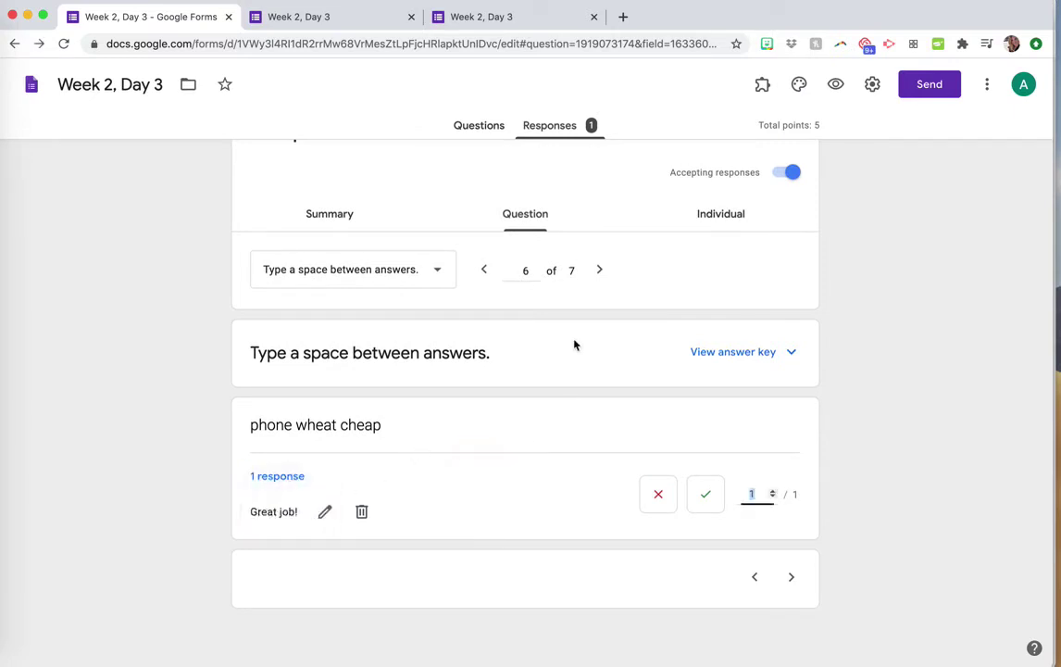
{"action": "left_click", "coordinate": [706, 498]}
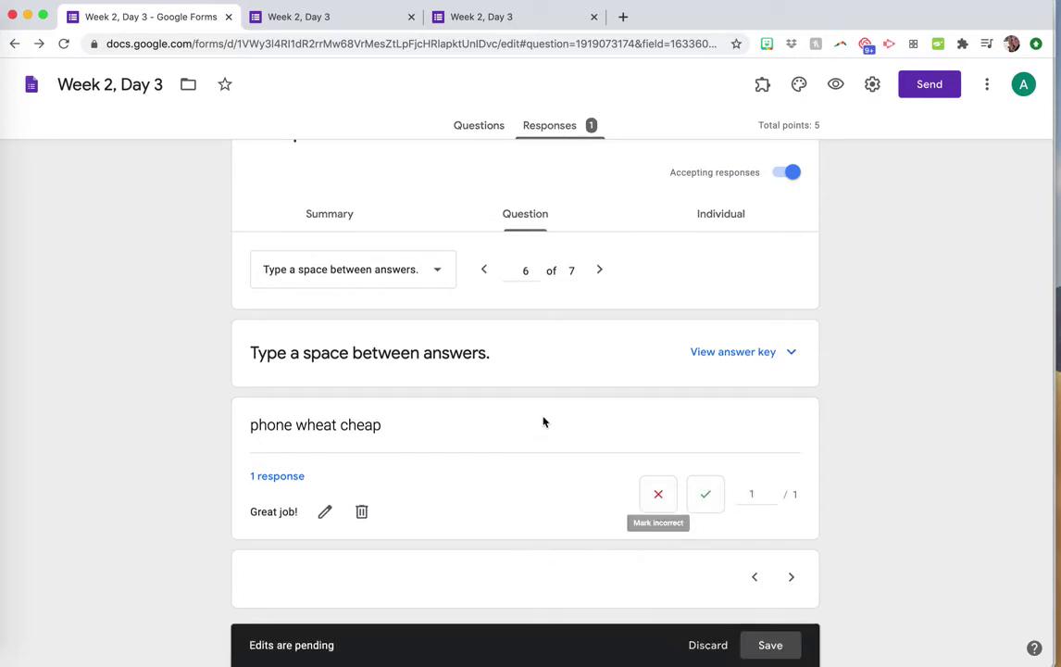
{"action": "left_click", "coordinate": [597, 269]}
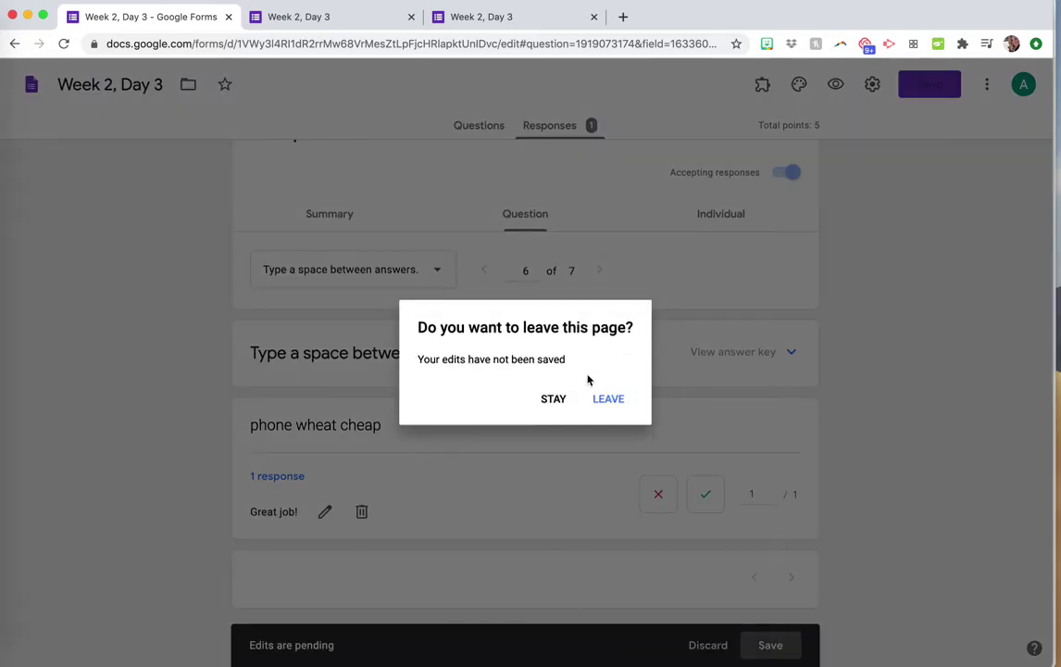
{"action": "left_click", "coordinate": [544, 404]}
{"action": "left_click", "coordinate": [774, 654]}
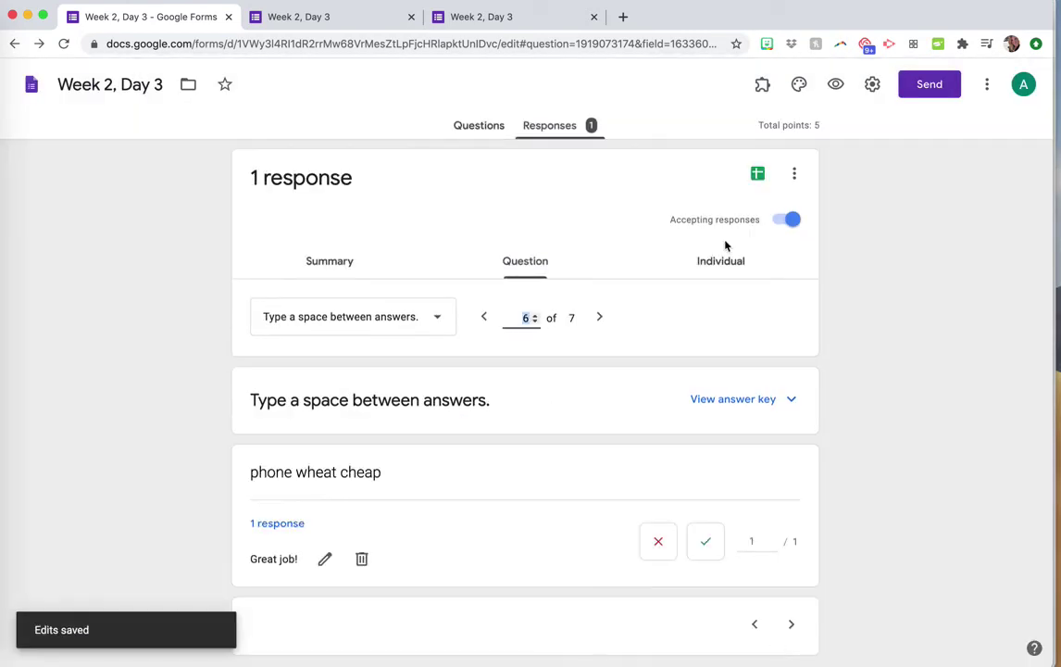
{"action": "left_click", "coordinate": [722, 269]}
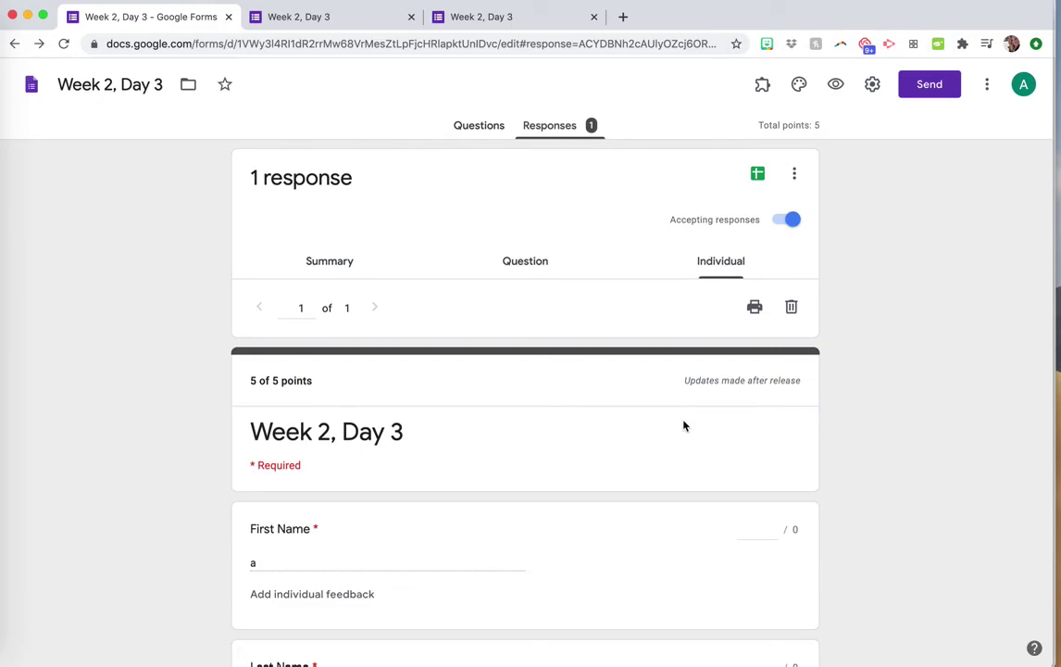
- Scroll through Response 1's graded answers, then go back to the per-question view of question 6
{"action": "scroll", "coordinate": [539, 509], "scroll_direction": "down", "scroll_amount": 1}
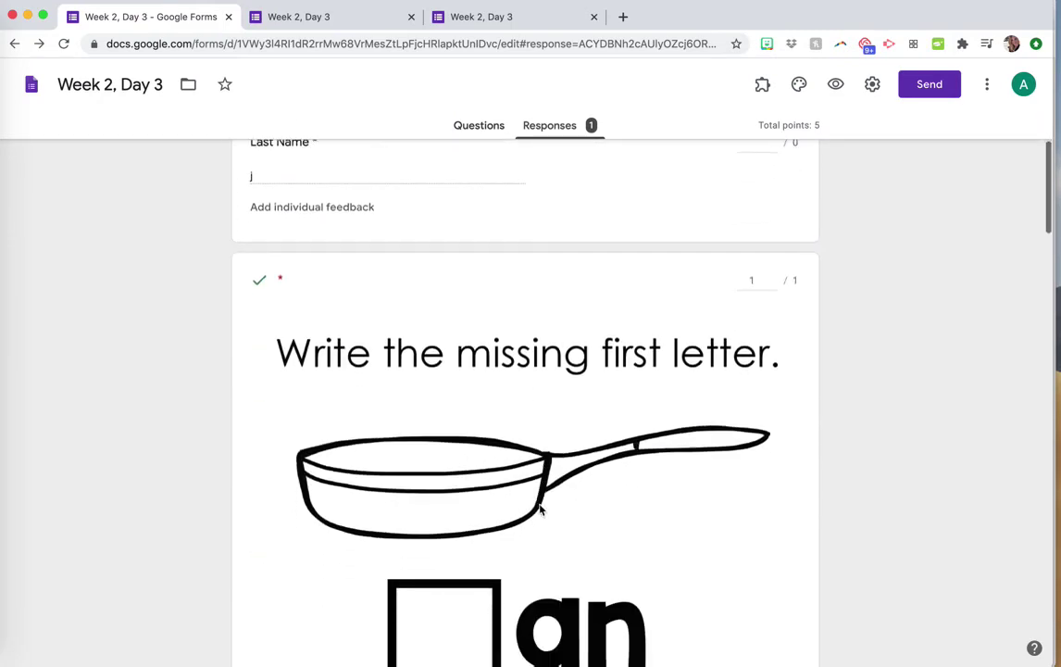
{"action": "scroll", "coordinate": [540, 509], "scroll_direction": "down", "scroll_amount": 20}
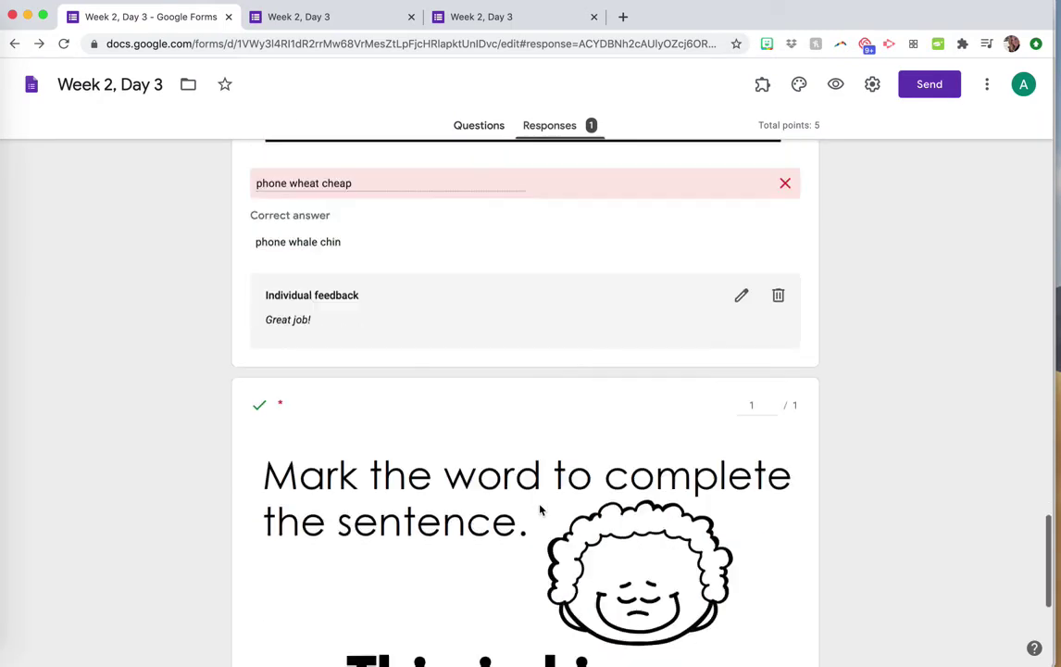
{"action": "scroll", "coordinate": [539, 508], "scroll_direction": "up", "scroll_amount": 20}
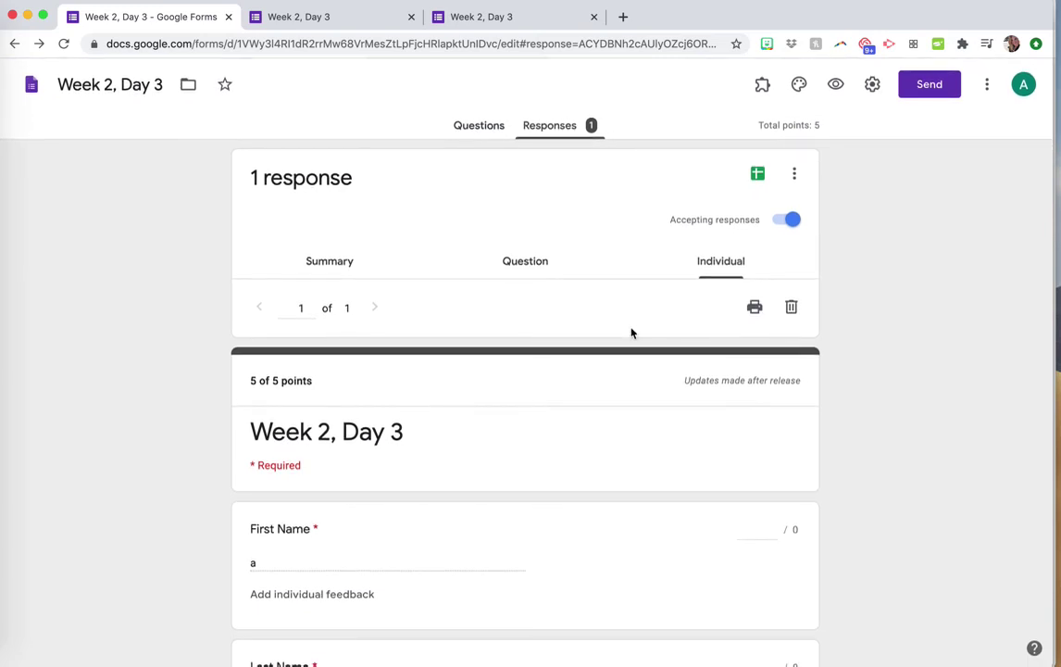
{"action": "left_click", "coordinate": [501, 272]}
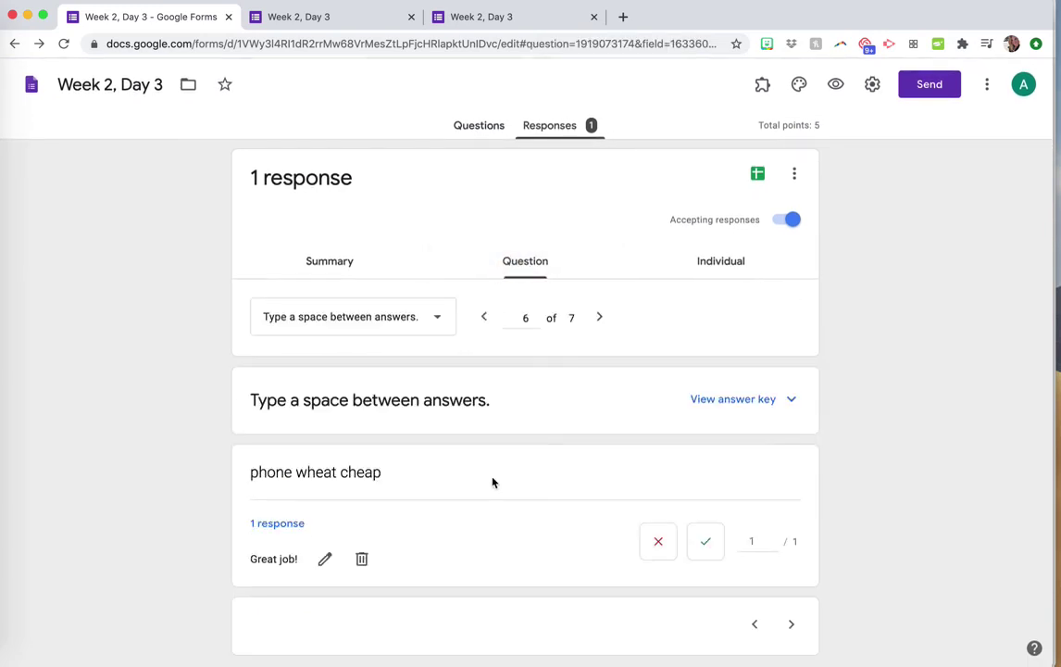
- Export the responses through the Sheets icon into a new 'Week 2, Day 3 (Responses)' spreadsheet
{"action": "left_click", "coordinate": [759, 175]}
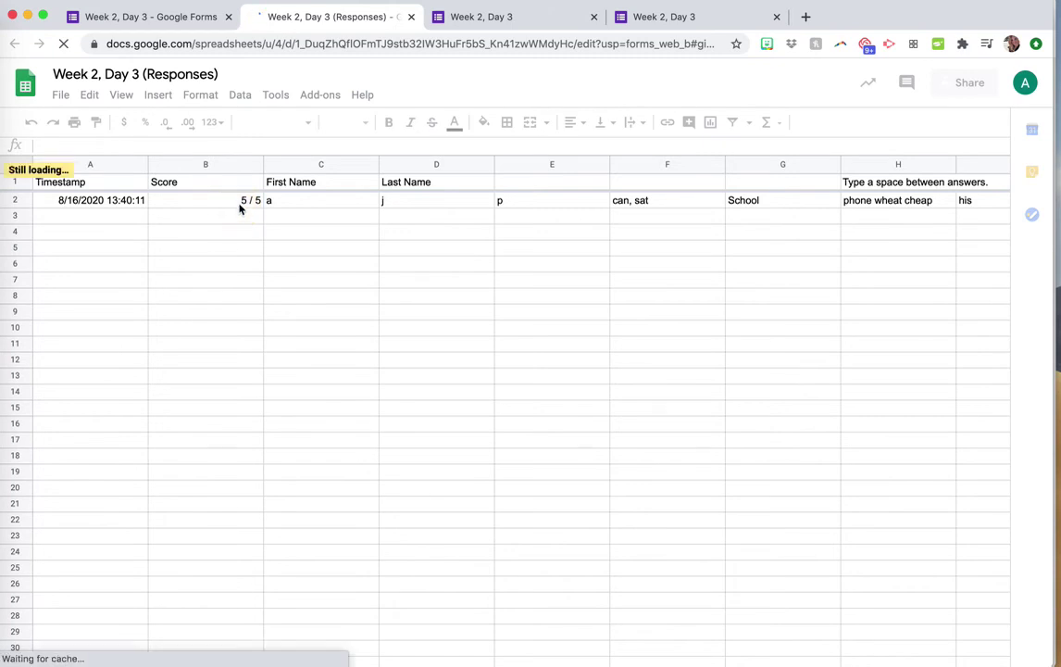
{"action": "left_click", "coordinate": [303, 204]}
{"action": "left_click", "coordinate": [552, 200]}
{"action": "left_click", "coordinate": [762, 205]}
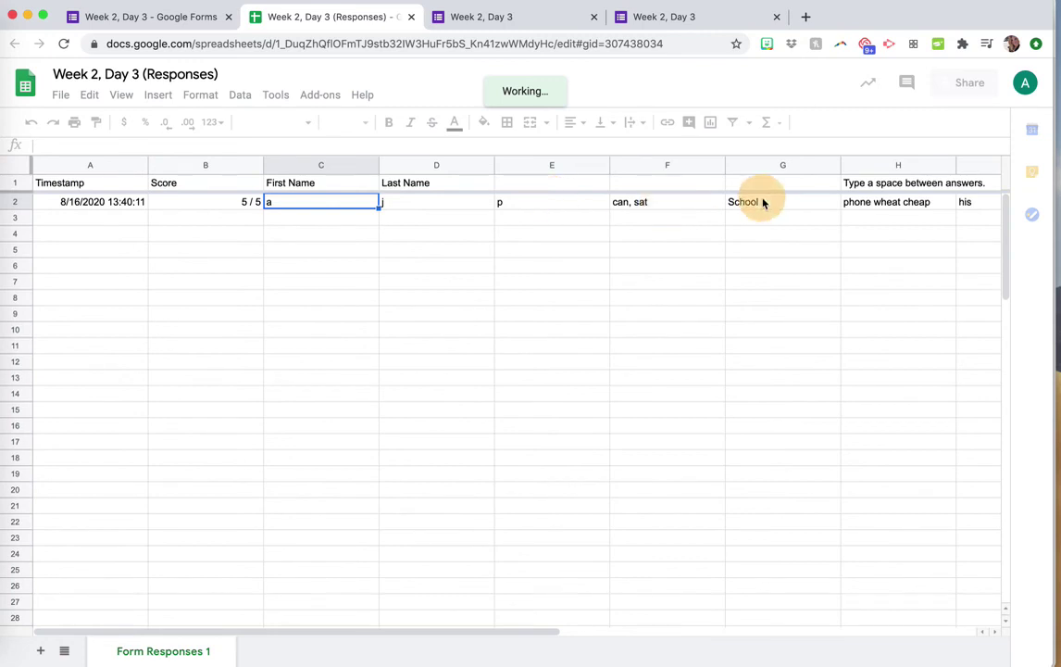
{"action": "left_click", "coordinate": [896, 206]}
{"action": "key", "text": "Right"}
{"action": "key", "text": "Right"}
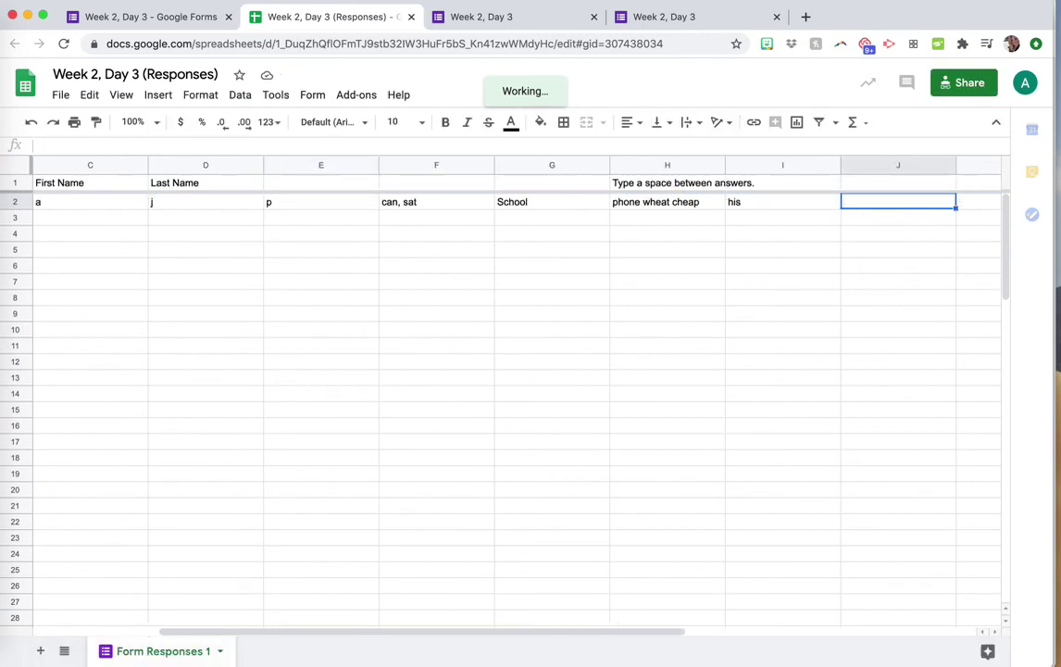
{"action": "key", "text": "Left"}
{"action": "key", "text": "Left"}
{"action": "key", "text": "Left"}
{"action": "key", "text": "Left"}
{"action": "key", "text": "Left"}
{"action": "key", "text": "Left"}
{"action": "key", "text": "Left"}
{"action": "key", "text": "Left"}
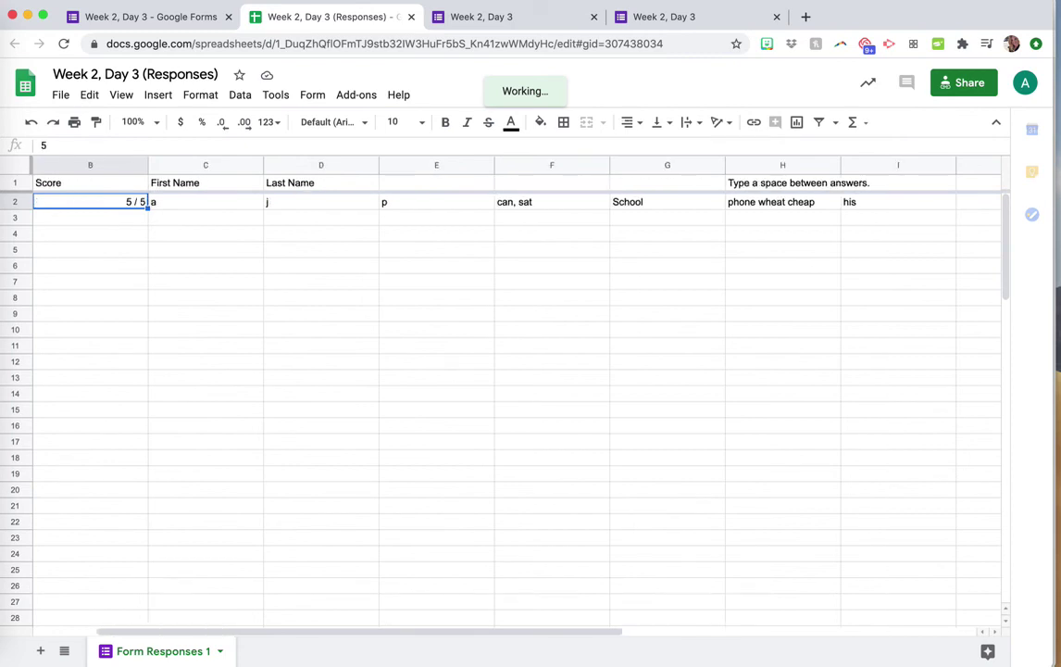
{"action": "key", "text": "Right"}
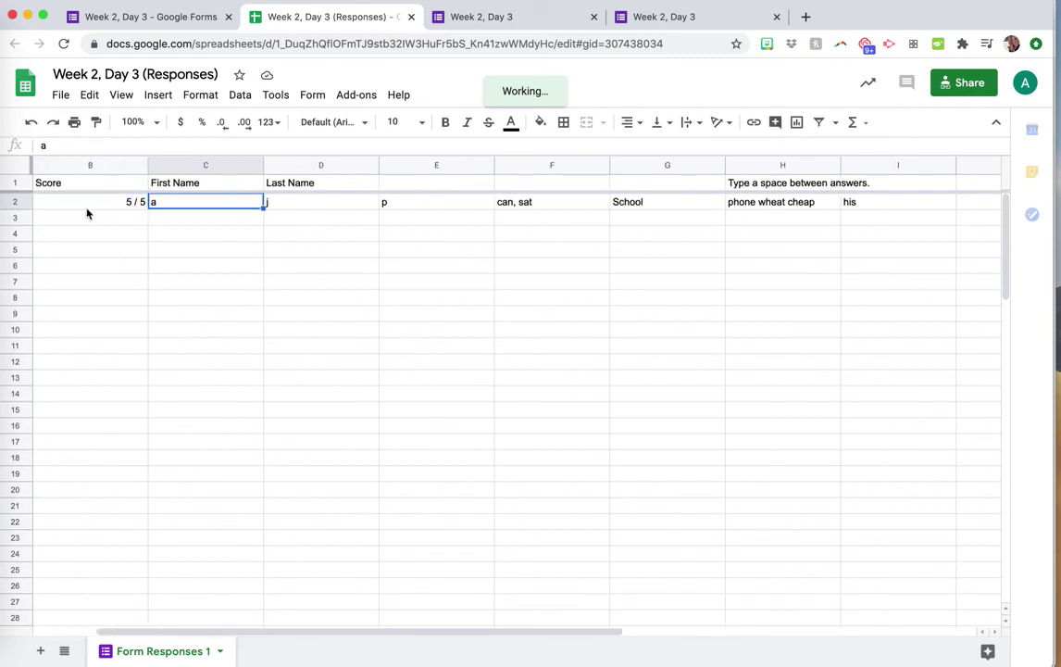
{"action": "left_click", "coordinate": [87, 208]}
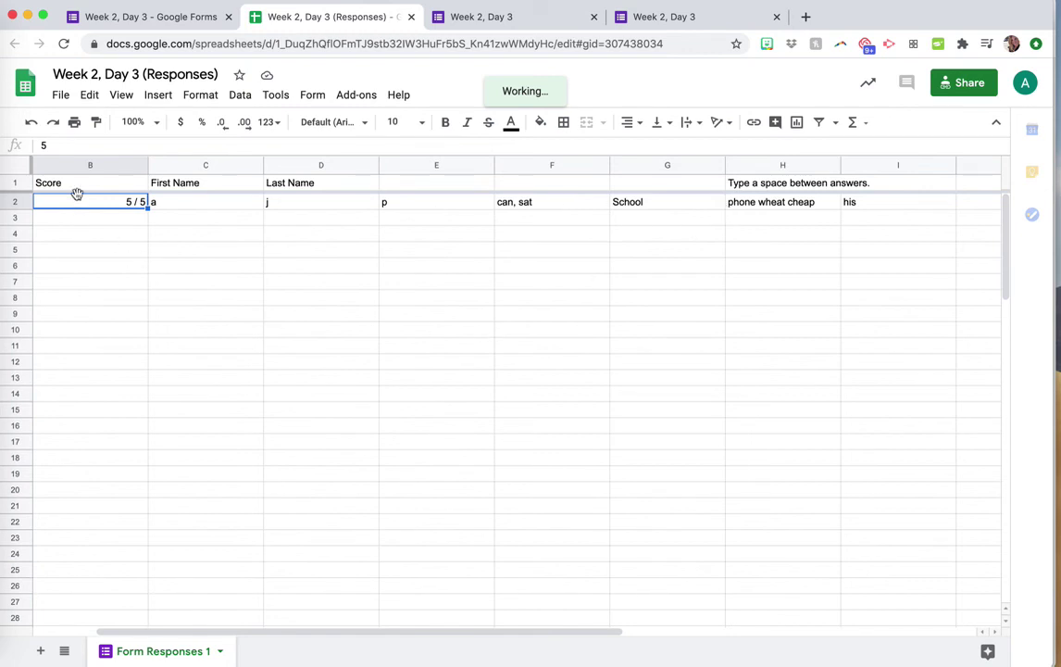
{"action": "left_click", "coordinate": [78, 231]}
{"action": "key", "text": "Down"}
{"action": "key", "text": "Down"}
{"action": "key", "text": "Down"}
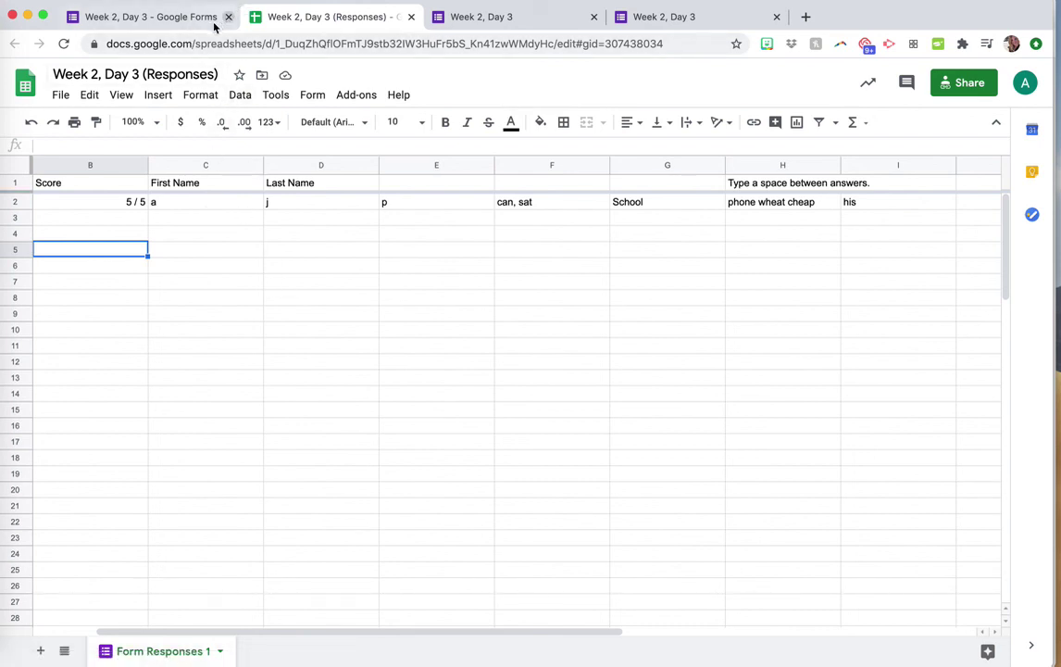
- Switch to the Google Forms responses tab, then back to the responses spreadsheet
{"action": "left_click", "coordinate": [181, 21]}
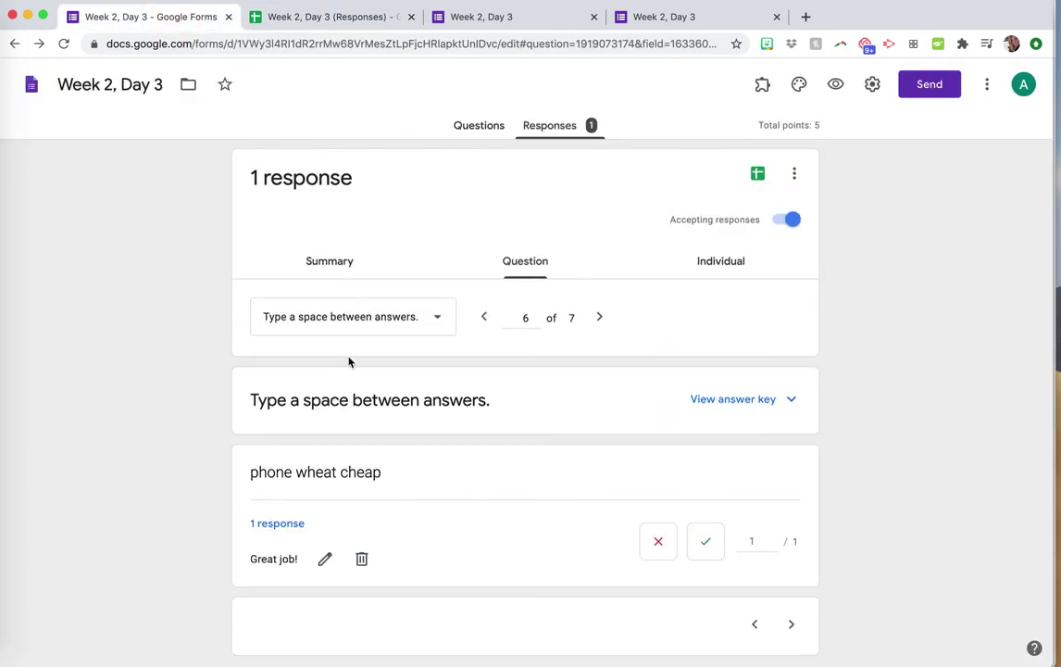
{"action": "left_click", "coordinate": [339, 18]}
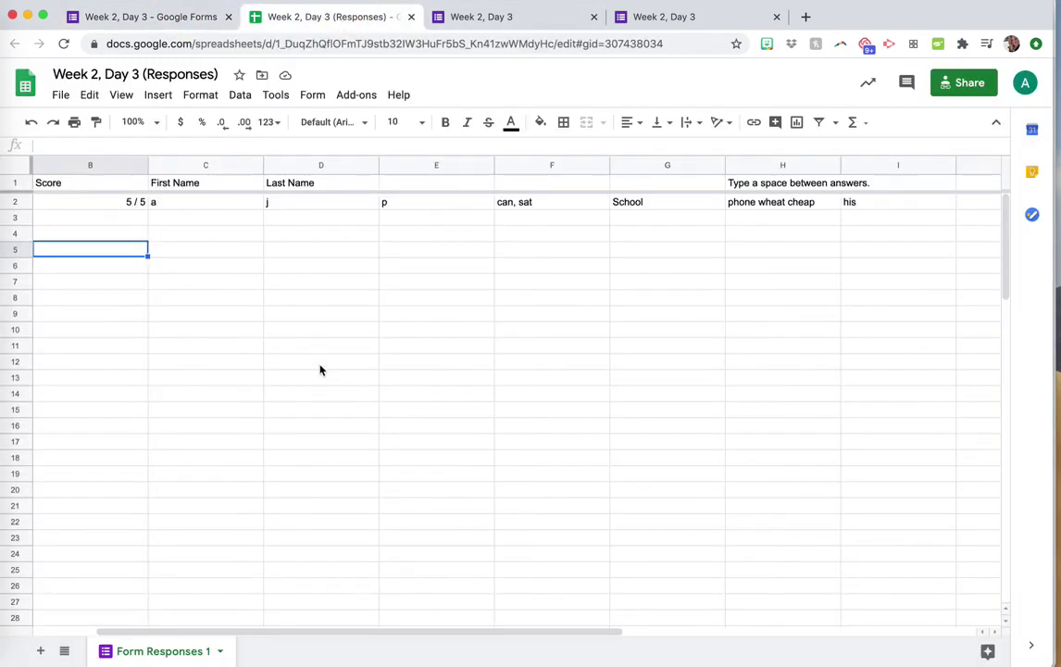